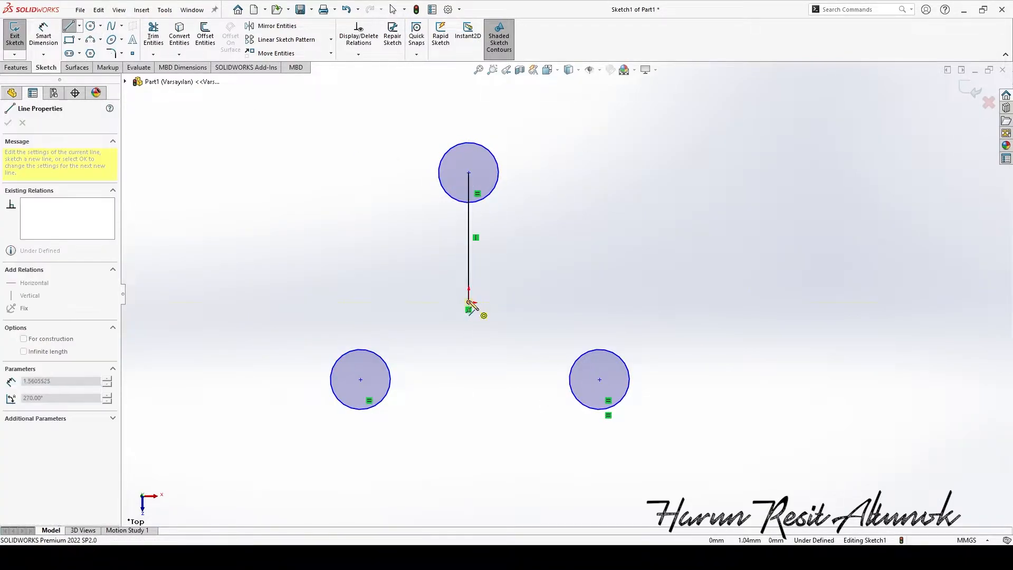
Connect the three circle centres to the origin with construction lines and make these lines equal in length
left_click(469, 303)
key("Escape")
left_click(514, 379)
key("Delete")
left_click(468, 290, "ctrl")
left_click(458, 310, "ctrl")
left_click(491, 316, "ctrl")
left_click(587, 271)
left_click(486, 314)
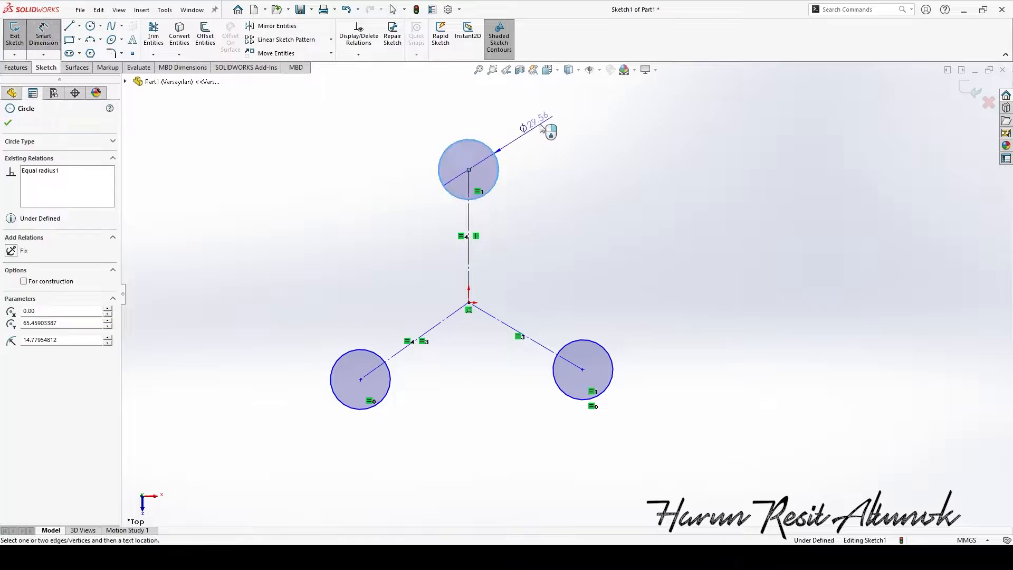
Dimension the upper circle's diameter as 16 mm and its centre's distance from the origin as 35 mm
left_click(535, 129)
type("16")
key("Return")
left_click(469, 254)
left_click(540, 236)
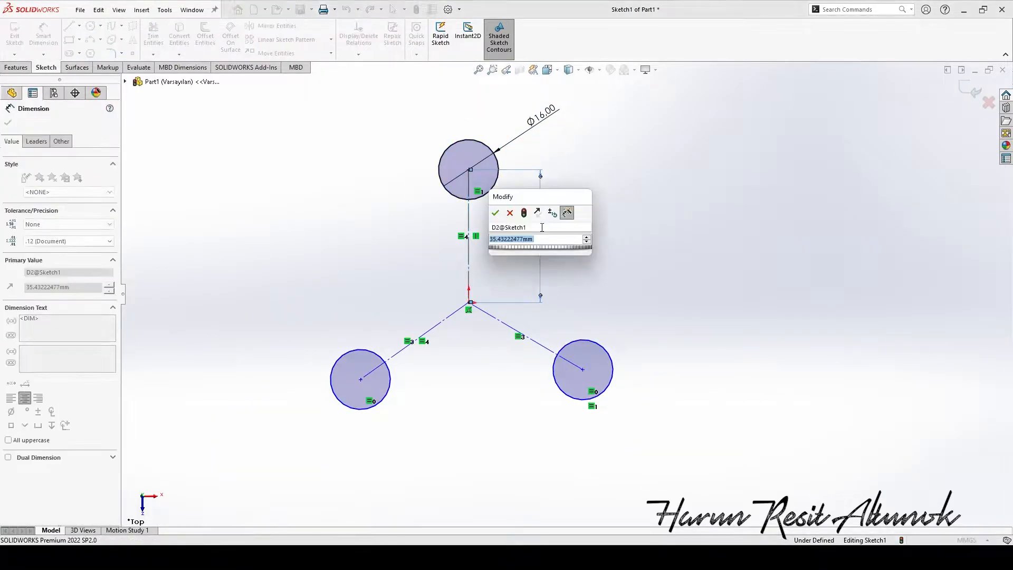
type("35")
key("Return")
key("Escape")
key("Escape")
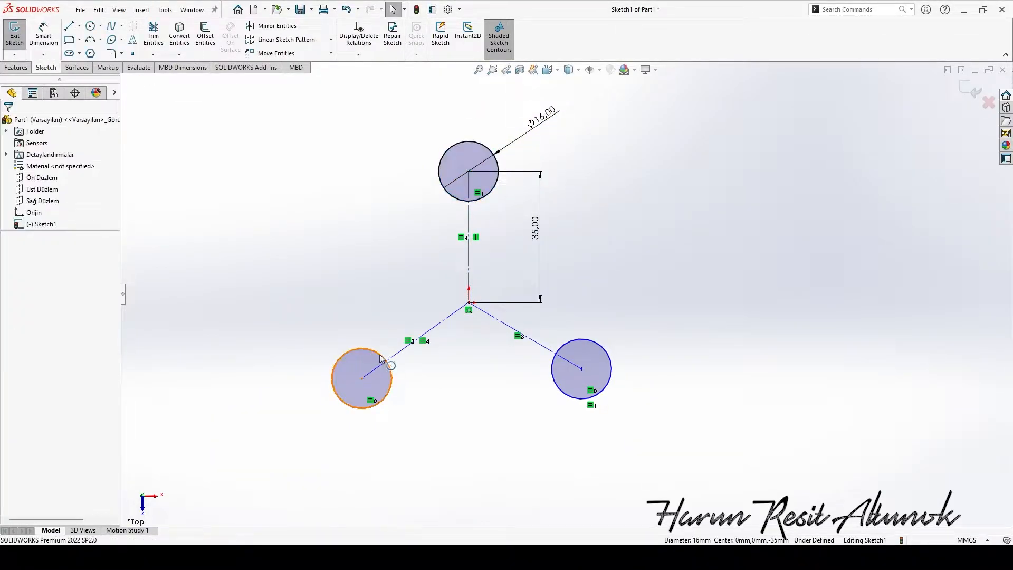
Dimension the angle between the vertical construction line and the lower-left construction line as 120°
key("d")
left_click(469, 265)
left_click(437, 311)
left_click(562, 287)
left_click(468, 284)
left_click(441, 321)
left_click(419, 282)
type("120")
key("Return")
Dimension the angle between the vertical construction line and the lower-right construction line as 120°
left_click(469, 284)
left_click(494, 318)
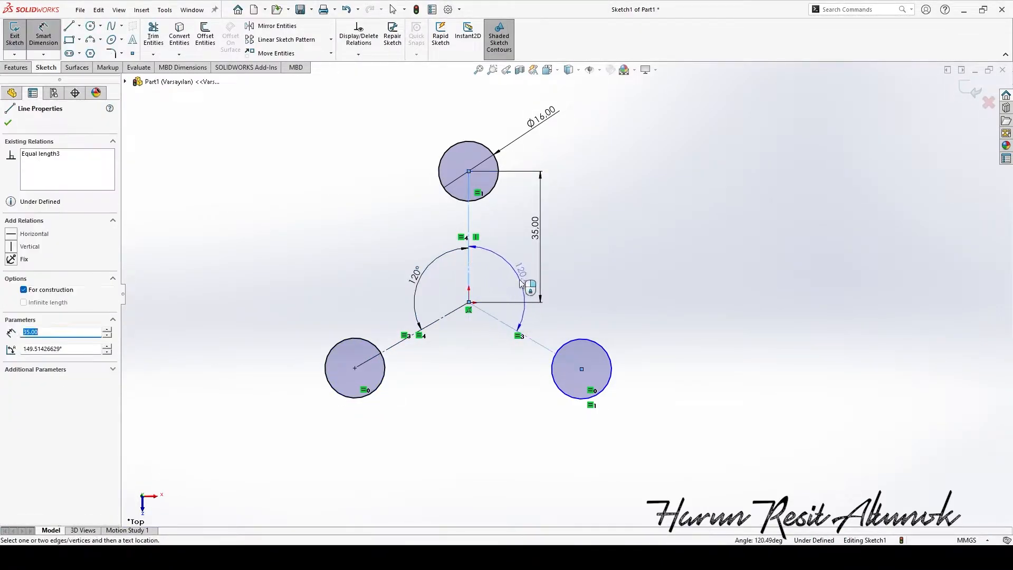
left_click(519, 283)
type("120")
key("Return")
key("Escape")
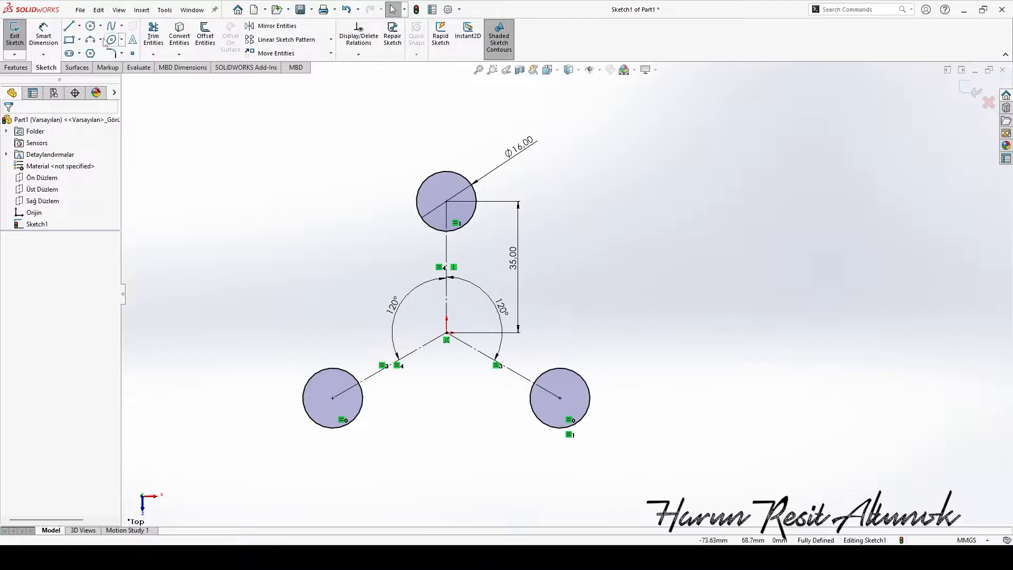
Check the reference drawing and sketch a circle centred on the origin with a diameter of 90 mm
key("alt+Tab")
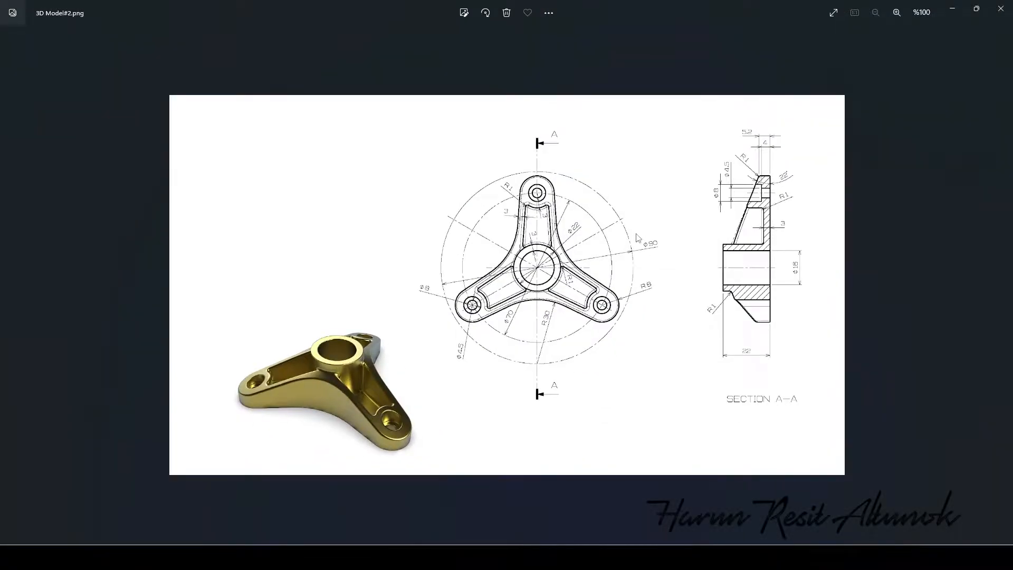
key("alt+Tab")
left_click(91, 26)
left_click(446, 332)
left_click(608, 160)
left_click(44, 35)
left_click(607, 158)
left_click(675, 133)
type("90")
key("Return")
key("Escape")
Convert the 90 mm circle to construction geometry
left_click(359, 186)
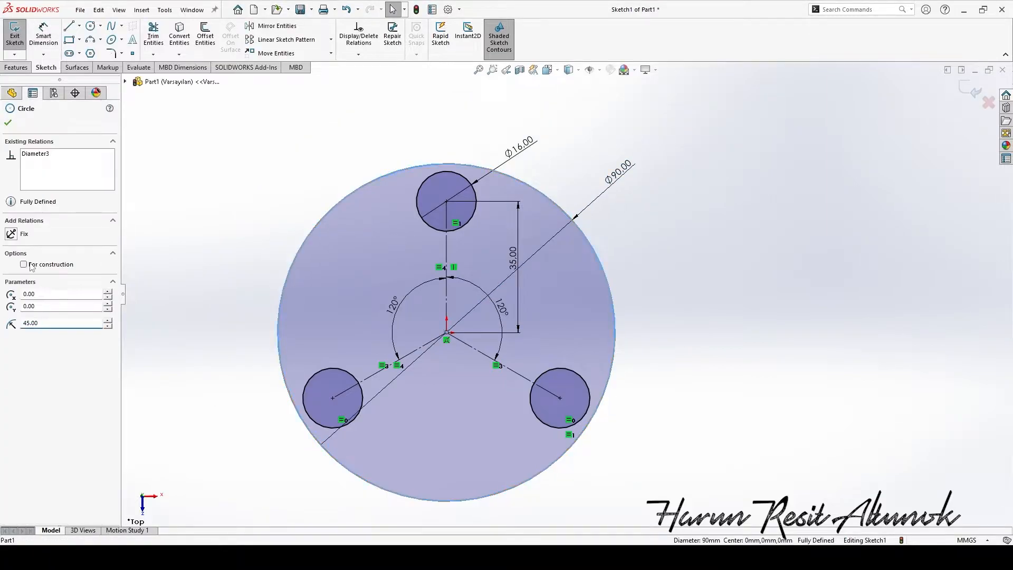
left_click(29, 266)
key("Escape")
Sketch three lines from the origin to the 90 mm circle: vertically down, to the upper right and to the upper left
scroll(442, 256, "up", 1)
middle_click_drag(442, 256, 416, 254, "ctrl")
left_click(69, 28)
left_click(440, 324)
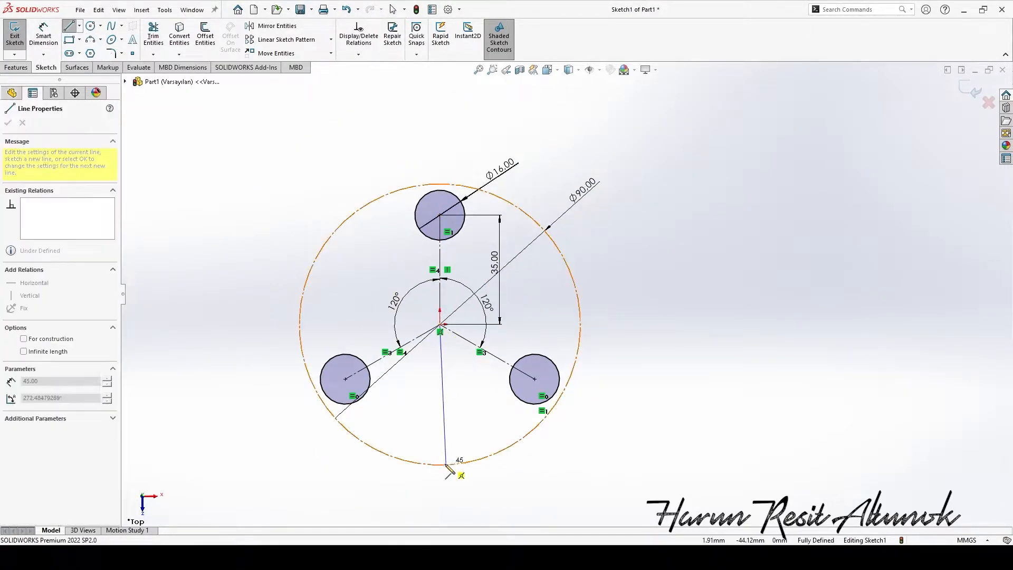
key("Escape")
key("Return")
left_click(440, 324)
left_click(563, 256)
key("Escape")
key("Return")
left_click(440, 324)
left_click(319, 251)
key("Escape")
Make the three new radial lines equal in length and convert them to construction geometry
left_click(347, 269)
left_click(517, 281, "ctrl")
left_click(440, 363, "ctrl")
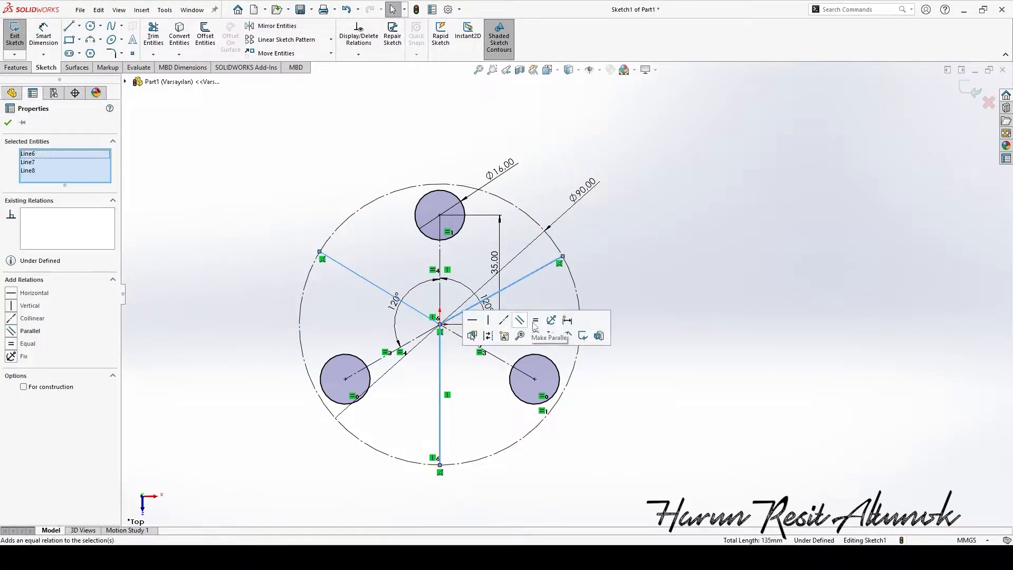
left_click(171, 390)
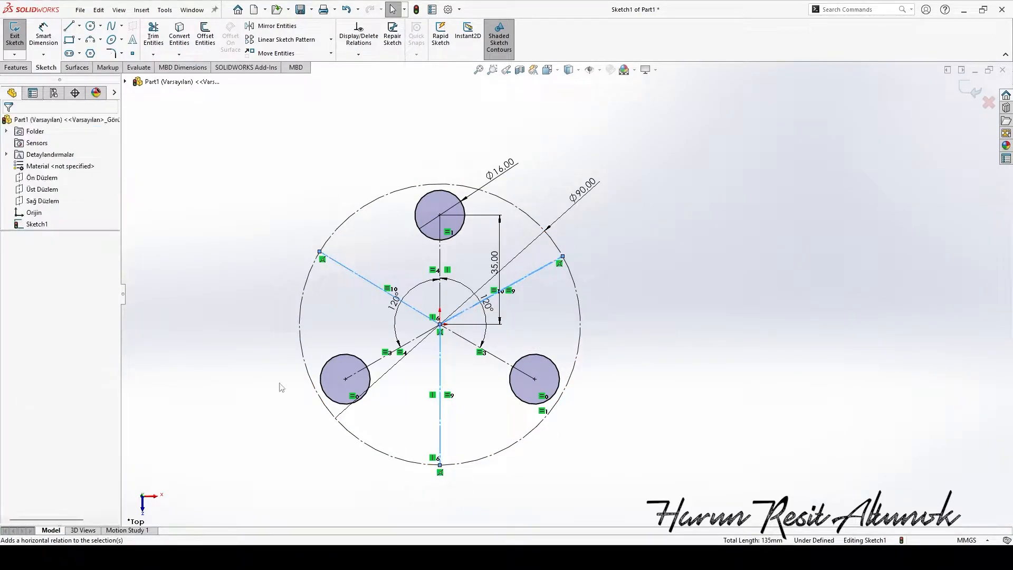
Dimension the angle between the upper-left radial line and the downward radial line as 120°
scroll(496, 277, "down", 3)
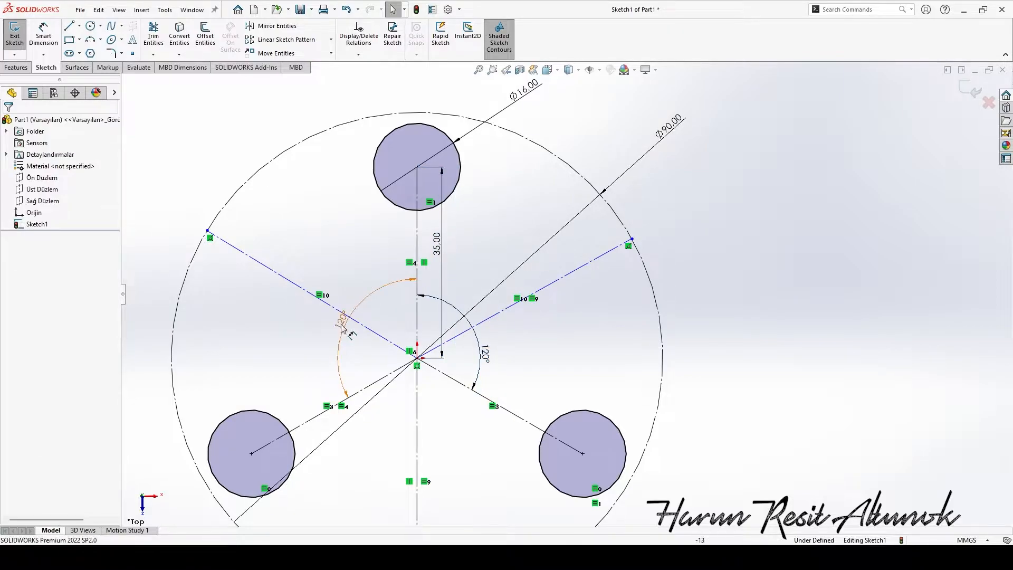
scroll(567, 295, "up", 2)
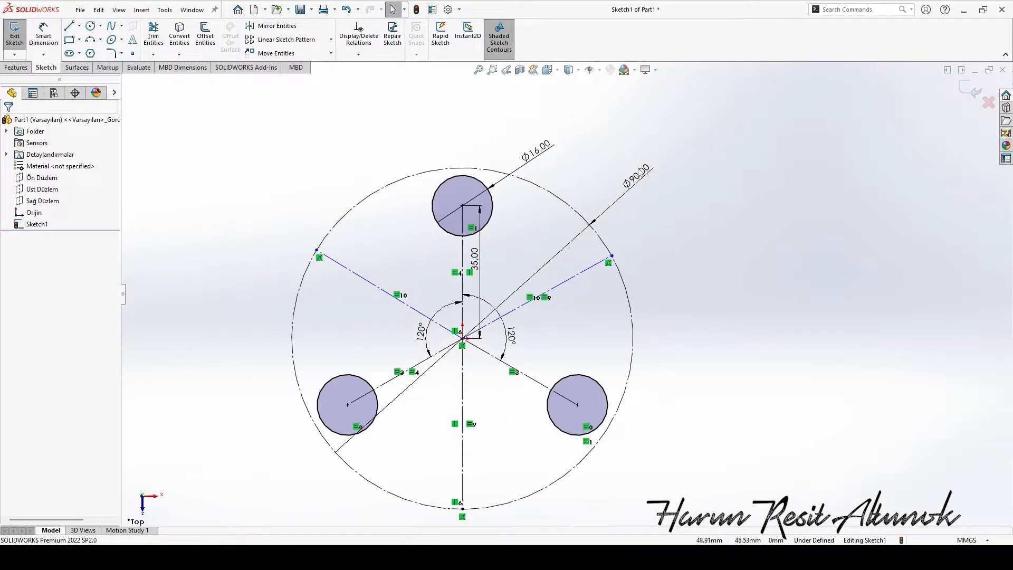
left_click(412, 308)
left_click(463, 394)
left_click(430, 396)
type("120")
key("Return")
Dimension the angle between the upper-right radial line and the downward radial line as 120°
left_click(500, 318)
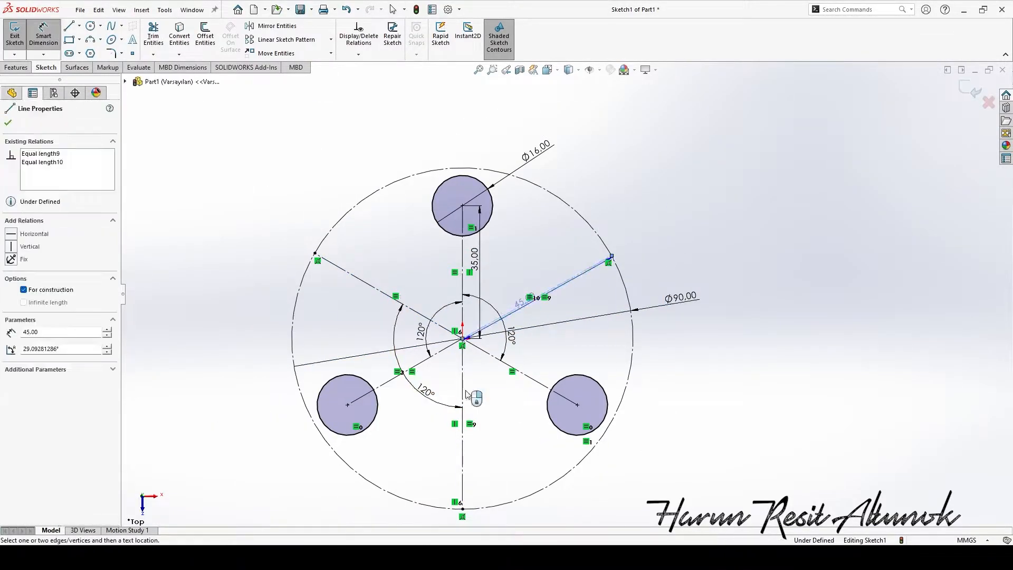
left_click(491, 407)
type("120")
key("Return")
key("Escape")
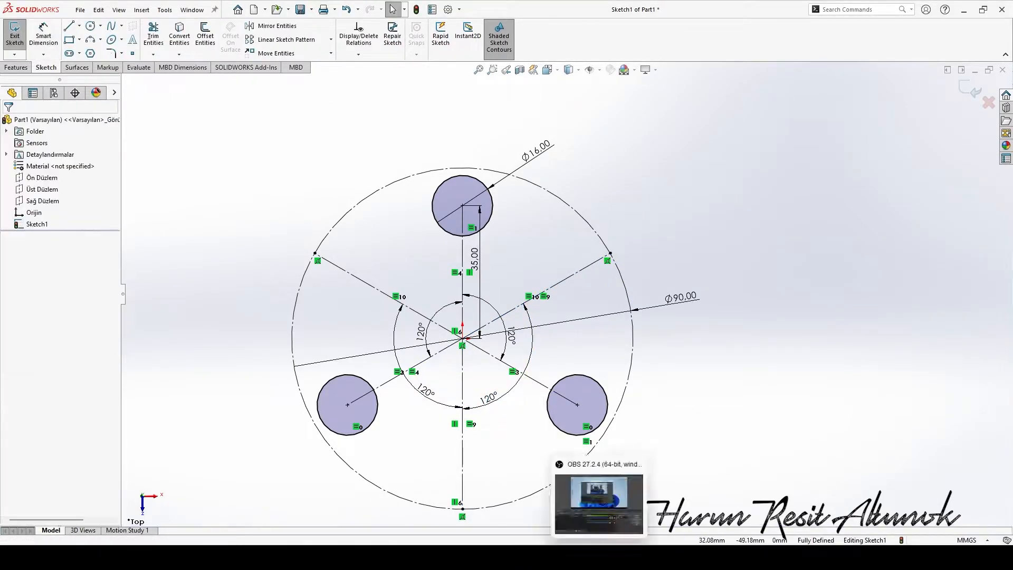
Check the reference drawing and sketch three large circles centred on the outer ends of the radial lines on the 90 mm circle
left_click(598, 557)
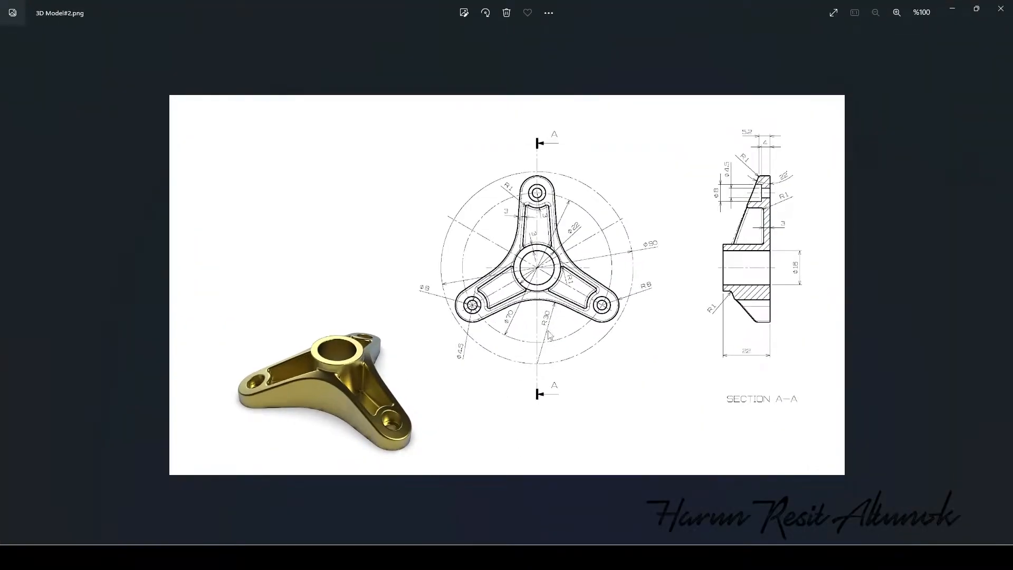
left_click(597, 557)
left_click(91, 25)
left_click(315, 253)
left_click(418, 268)
left_click(611, 254)
left_click(525, 292)
left_click(462, 509)
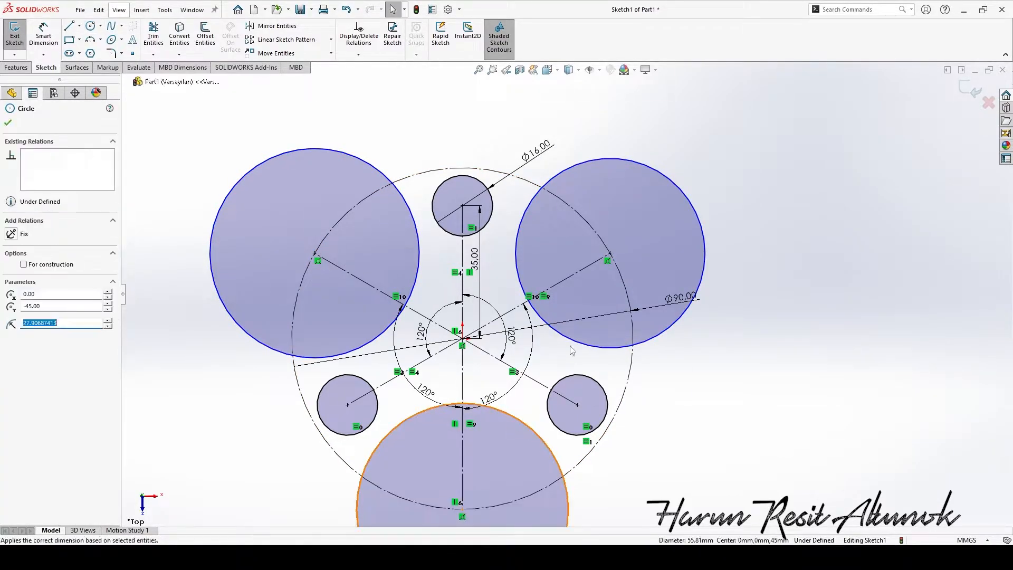
Add an equal relation between the three large circles
left_click(544, 320, "ctrl")
left_click(419, 238, "ctrl")
left_click(492, 189)
Dimension the upper-left large circle's diameter as 60 mm
left_click(362, 161)
left_click(384, 125)
left_click(180, 128)
type("60")
key("Return")
key("Escape")
Sketch two near-vertical lines flanking the upper 16 mm circle, one on each side
scroll(400, 246, "up", 1)
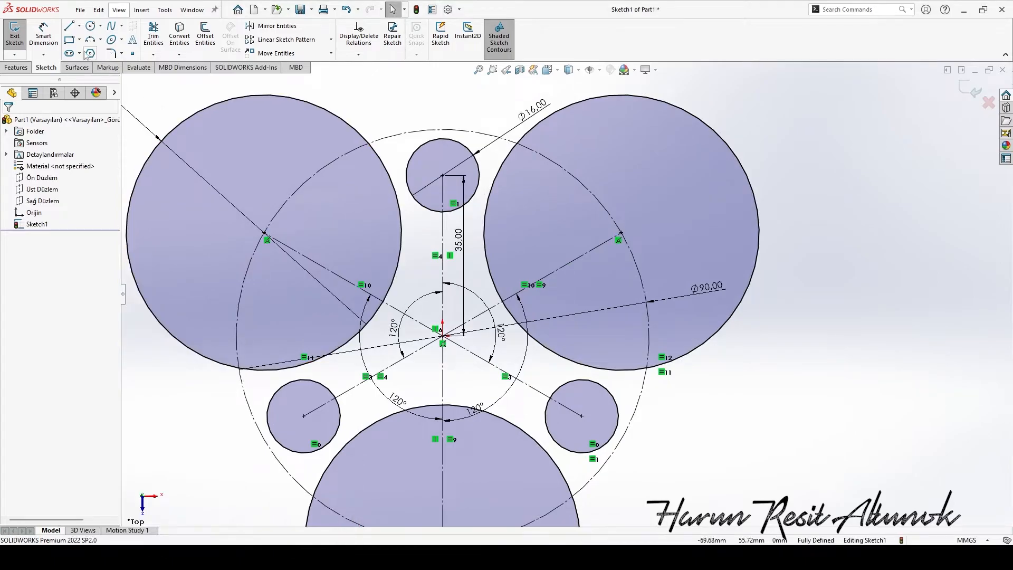
key("l")
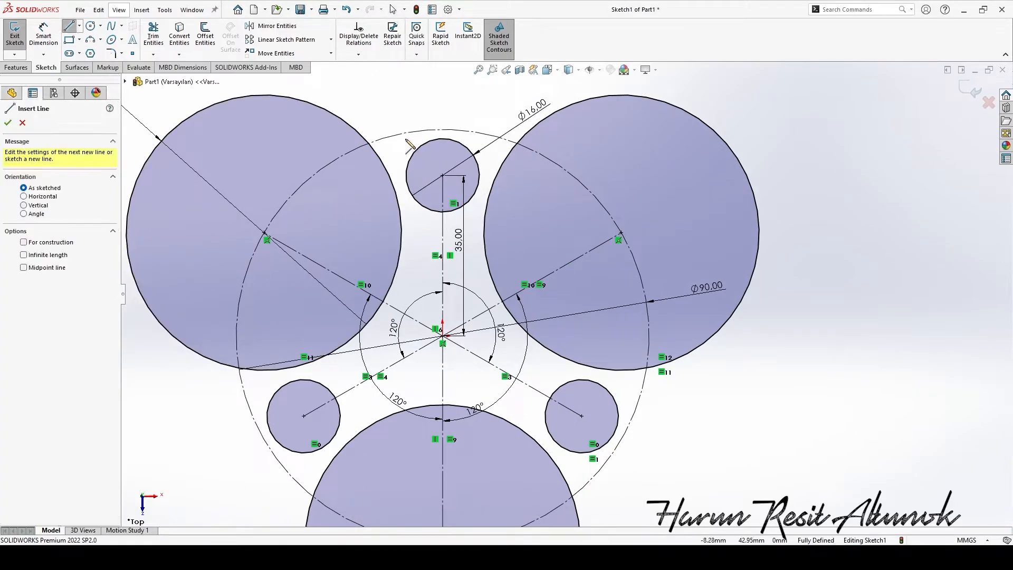
left_click(406, 139)
double_click(397, 292)
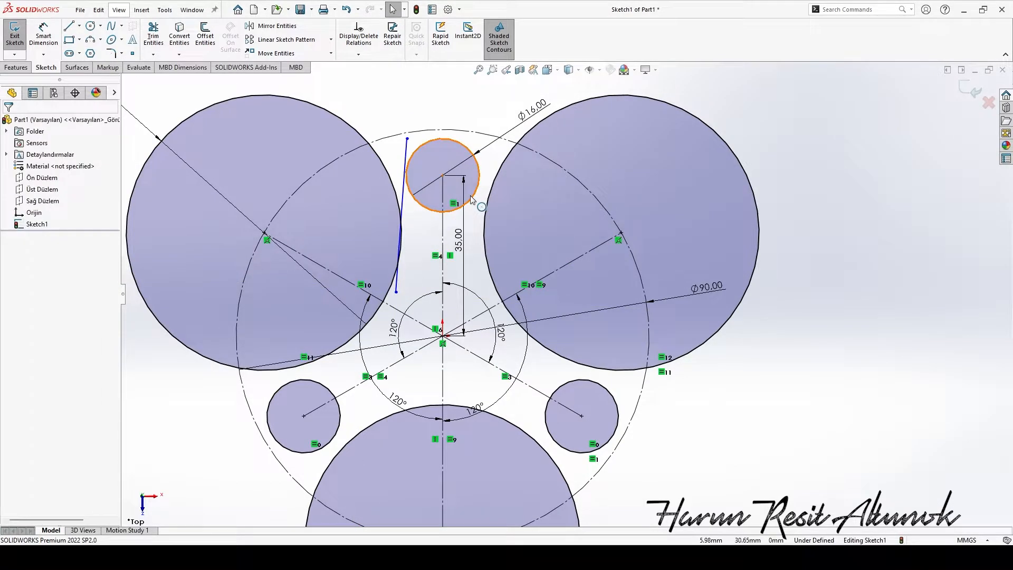
left_click(480, 283)
key("Escape")
Sketch four slanted lines flanking the two lower 16 mm circles, one on each side of each circle
middle_click_drag(518, 295, 514, 241, "ctrl")
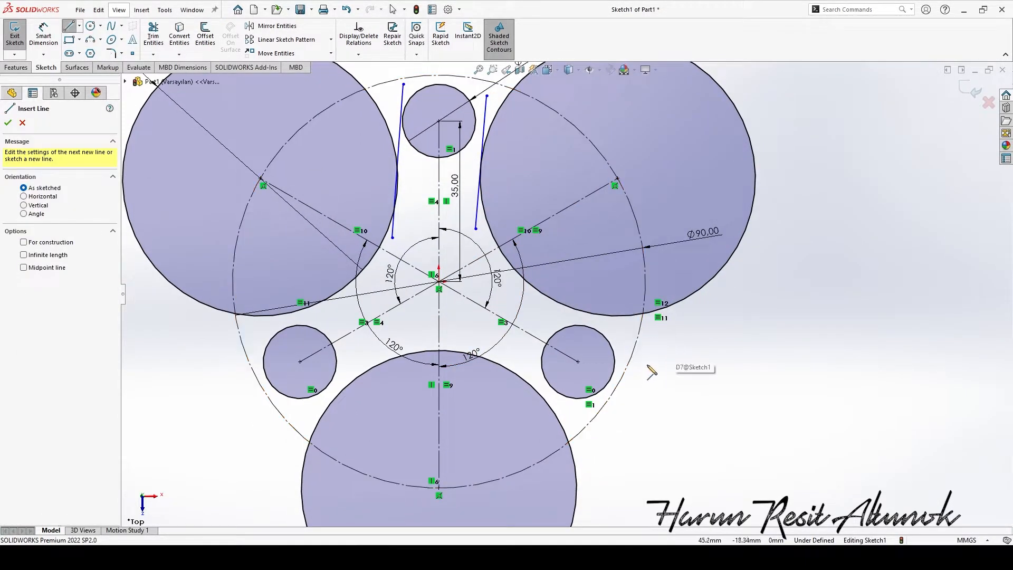
left_click(539, 303)
key("Escape")
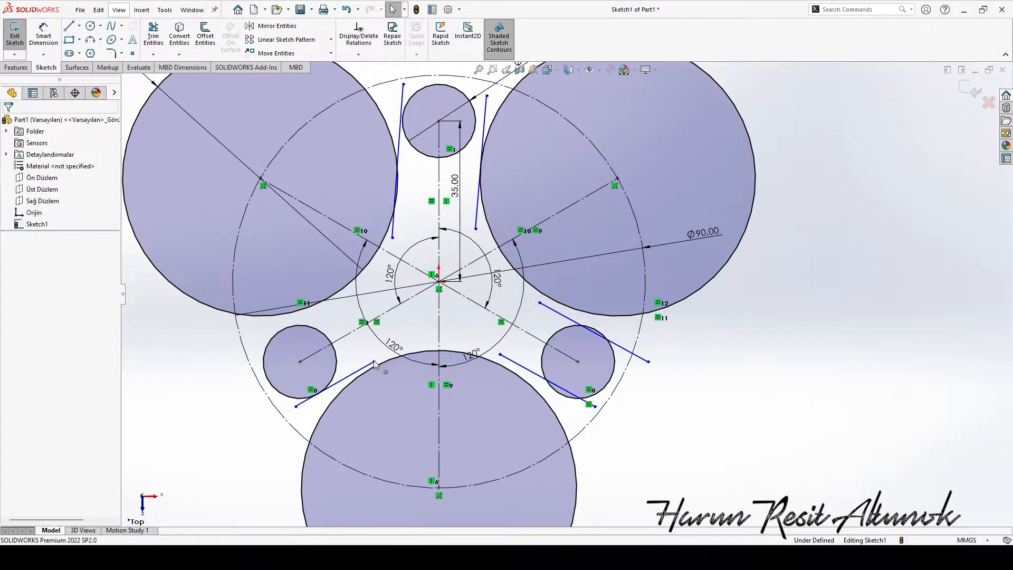
key("Escape")
Make the line left of the upper 16 mm circle tangent to that circle and to the upper-left 60 mm circle
scroll(392, 250, "up", 3)
scroll(381, 169, "down", 4)
left_click(422, 230)
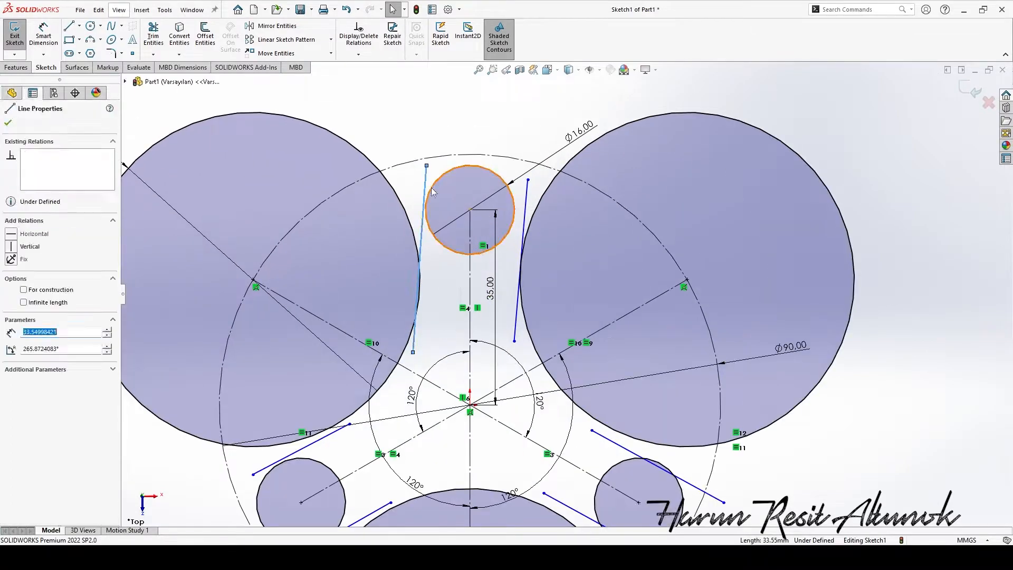
left_click(429, 225, "ctrl")
left_click(482, 144)
left_click(428, 258)
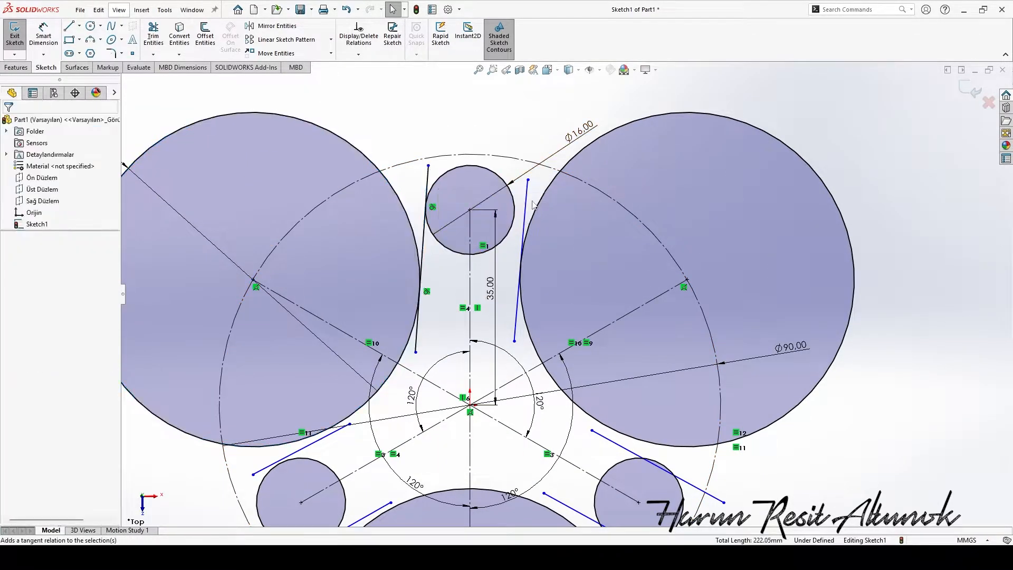
Make the line right of the upper 16 mm circle tangent to that circle and to the upper-right 60 mm circle
left_click(515, 202, "ctrl")
left_click(545, 172)
left_click(512, 256)
left_click(520, 282, "ctrl")
left_click(546, 249)
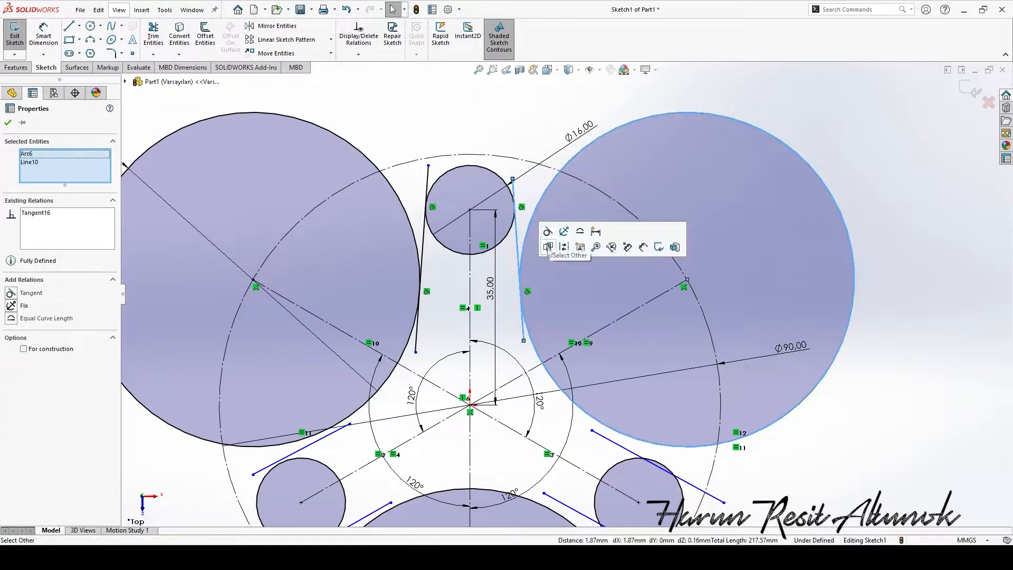
Make the line above the lower-right 16 mm circle tangent to the upper-right 60 mm circle and to the small circle
scroll(564, 311, "up", 2)
left_click(570, 334)
left_click(560, 305, "ctrl")
left_click(593, 259)
left_click(570, 326)
left_click(555, 335, "ctrl")
left_click(588, 290)
Make the line below the lower-right 16 mm circle tangent to that circle and to the bottom 60 mm circle
left_click(526, 373)
left_click(512, 371, "ctrl")
left_click(545, 327)
left_click(489, 359)
left_click(482, 362, "ctrl")
left_click(516, 315)
Make the line below the lower-left 16 mm circle tangent to the bottom 60 mm circle and to the small circle
left_click(344, 348)
left_click(337, 357, "ctrl")
left_click(371, 311)
left_click(304, 374)
left_click(286, 374, "ctrl")
left_click(318, 327)
Make the line above the lower-left 16 mm circle tangent to that circle and to the upper-left 60 mm circle
left_click(270, 317)
left_click(262, 329, "ctrl")
left_click(292, 281)
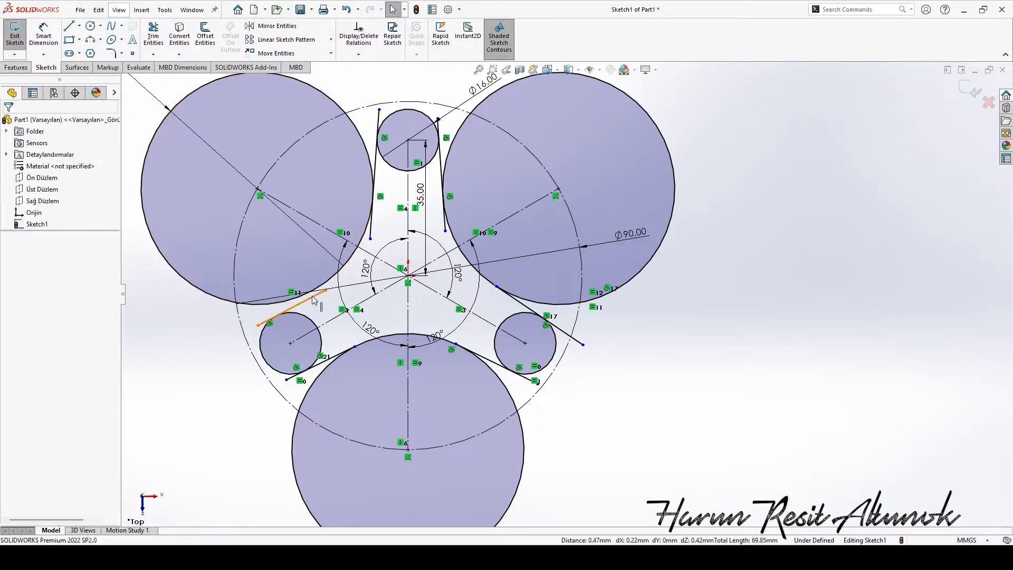
left_click(310, 298)
left_click(325, 281, "ctrl")
left_click(358, 233)
Trim the overhanging outer ends of the tangent lines at the upper 16 mm circle
scroll(380, 245, "up", 2)
scroll(442, 221, "down", 4)
left_click(153, 35)
scroll(425, 205, "down", 2)
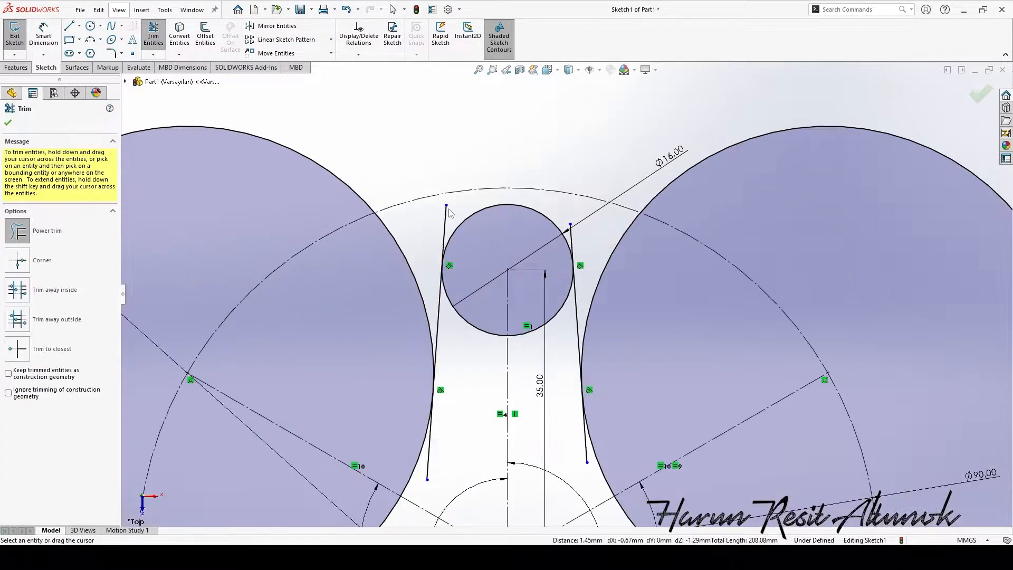
left_click_drag(435, 209, 451, 214)
Trim the overhanging outer ends of the tangent lines at the two lower 16 mm circles
scroll(586, 256, "up", 5)
scroll(712, 438, "down", 6)
key("Escape")
left_click_drag(596, 312, 523, 275)
left_click(158, 37)
left_click_drag(466, 412, 456, 391)
scroll(411, 327, "up", 5)
scroll(391, 340, "down", 6)
left_click_drag(333, 168, 346, 184)
key("Escape")
scroll(407, 189, "up", 7)
scroll(483, 261, "down", 4)
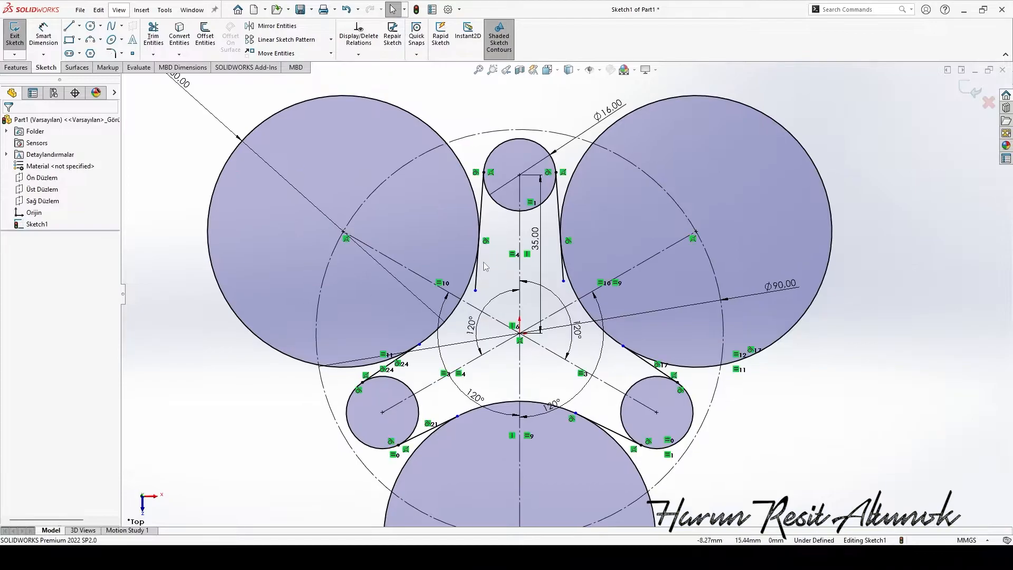
Trim away the portions of the three 60 mm circles that lie outside the 90 mm construction circle
left_click(157, 36)
scroll(339, 188, "up", 5)
left_click_drag(375, 224, 405, 238)
scroll(621, 297, "down", 2)
middle_click_drag(620, 297, 484, 308, "ctrl")
left_click_drag(617, 177, 578, 209)
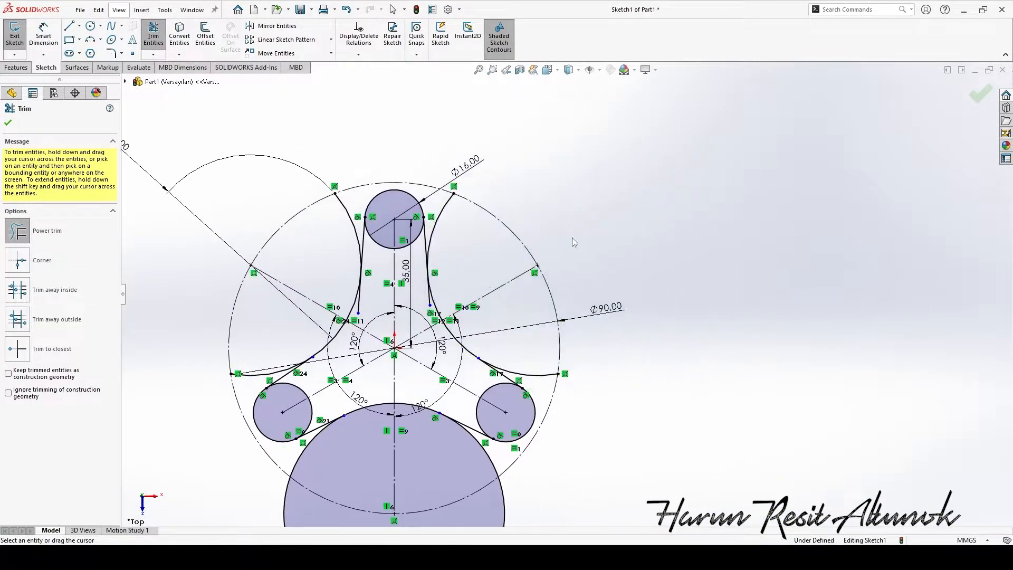
middle_click_drag(559, 337, 573, 230, "ctrl")
left_click_drag(522, 445, 467, 429)
scroll(490, 355, "down", 2)
left_click_drag(477, 358, 502, 348)
left_click_drag(285, 353, 255, 316)
middle_click_drag(266, 272, 297, 311, "ctrl")
key("ctrl+z")
Extend the inner ends of the two lower tangent lines past their tangent points on the bottom 60 mm arc
scroll(307, 318, "down", 7)
left_click_drag(410, 303, 360, 314)
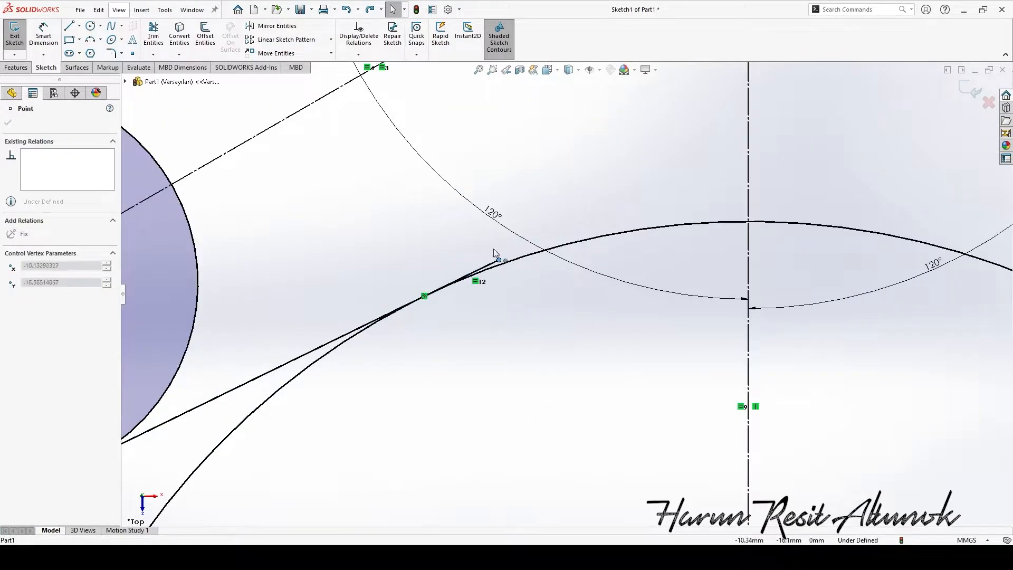
left_click_drag(493, 249, 495, 252)
scroll(498, 254, "up", 4)
middle_click_drag(785, 289, 551, 361, "ctrl")
scroll(550, 360, "down", 4)
left_click_drag(557, 365, 575, 363)
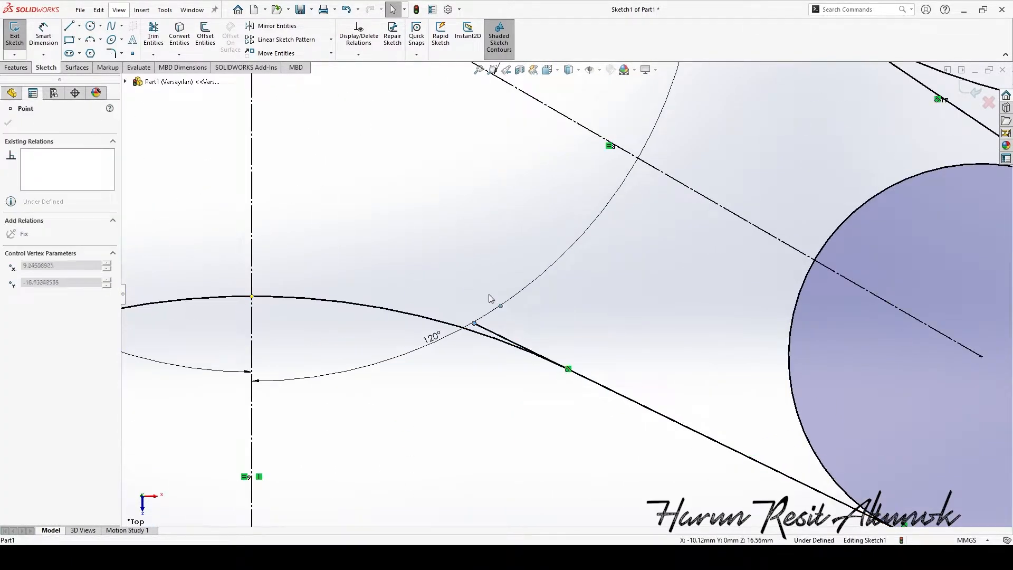
left_click_drag(489, 295, 472, 230)
Extend the inner ends of the tangent lines above the two lower 16 mm circles past the upper 60 mm arcs
scroll(474, 255, "up", 8)
middle_click_drag(622, 245, 527, 337, "ctrl")
scroll(526, 337, "down", 4)
left_click_drag(510, 303, 438, 263)
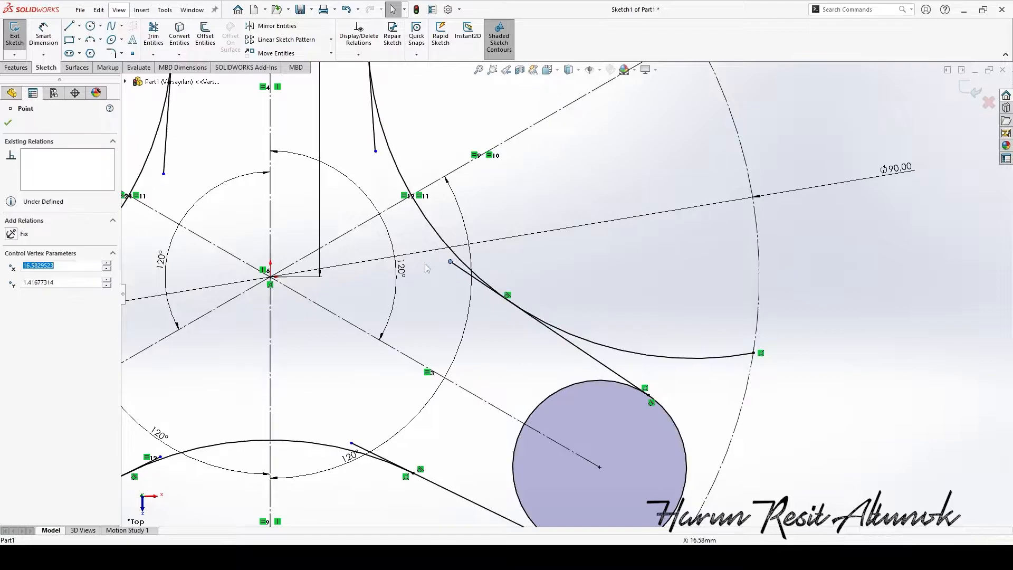
scroll(438, 264, "up", 3)
middle_click_drag(393, 180, 553, 321, "ctrl")
middle_click_drag(295, 437, 386, 326, "ctrl")
left_click_drag(358, 327, 416, 289)
left_click(422, 298)
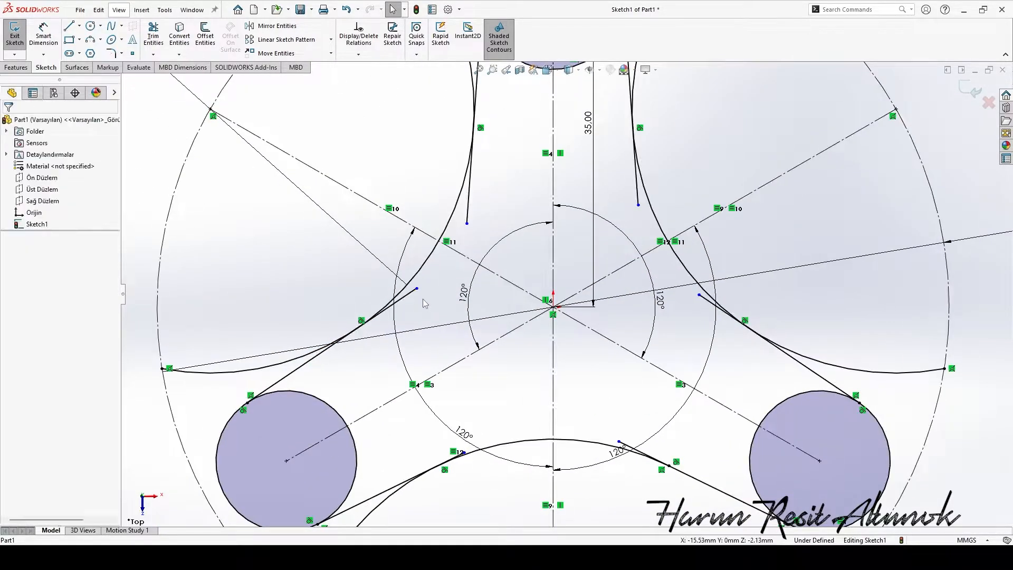
Trim the overhanging inner ends of the tangent lines back to their tangent points on the 60 mm arcs
left_click(153, 35)
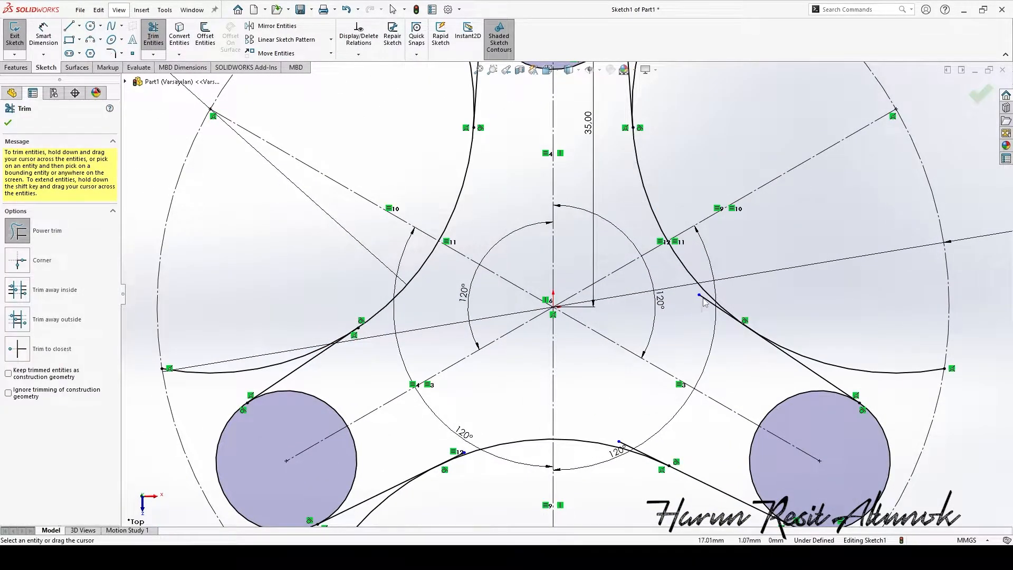
left_click_drag(703, 298, 712, 310)
scroll(706, 316, "up", 4)
scroll(522, 285, "down", 9)
left_click_drag(486, 236, 483, 274)
scroll(474, 263, "up", 5)
scroll(472, 303, "down", 9)
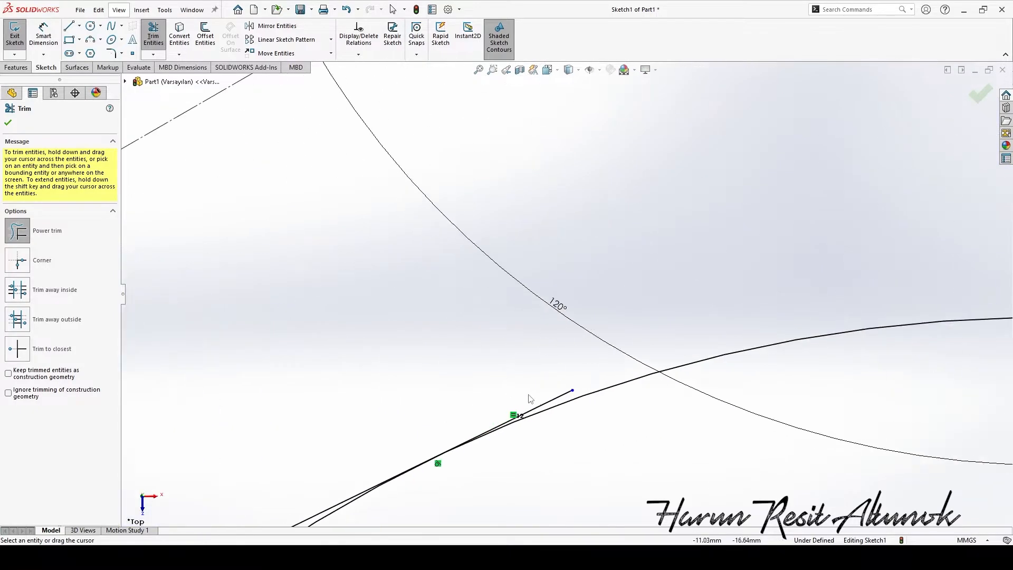
scroll(511, 367, "up", 6)
scroll(467, 122, "down", 2)
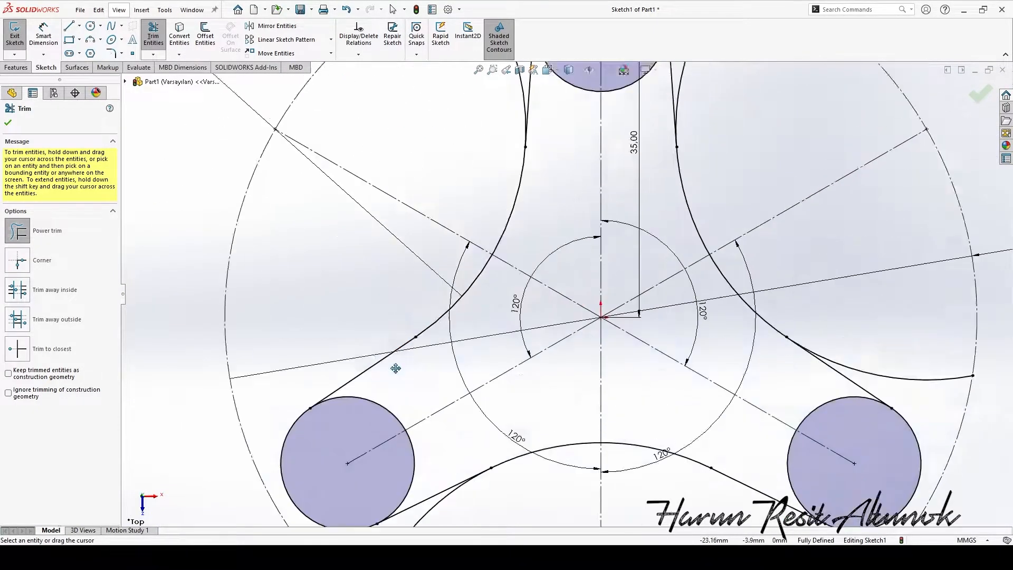
Trim the leftover 60 mm arcs beyond the tangent lines and the inner parts of the 16 mm circles to close the three-armed profile
scroll(552, 243, "up", 3)
scroll(449, 406, "down", 3)
middle_click_drag(448, 383, 492, 291, "ctrl")
left_click_drag(351, 343, 313, 321)
left_click_drag(340, 241, 310, 261)
left_click_drag(305, 204, 283, 223)
scroll(475, 312, "up", 2)
left_click_drag(505, 326, 529, 374)
scroll(529, 364, "up", 3)
scroll(529, 278, "down", 3)
left_click_drag(530, 278, 476, 262)
scroll(491, 275, "up", 3)
scroll(556, 307, "down", 3)
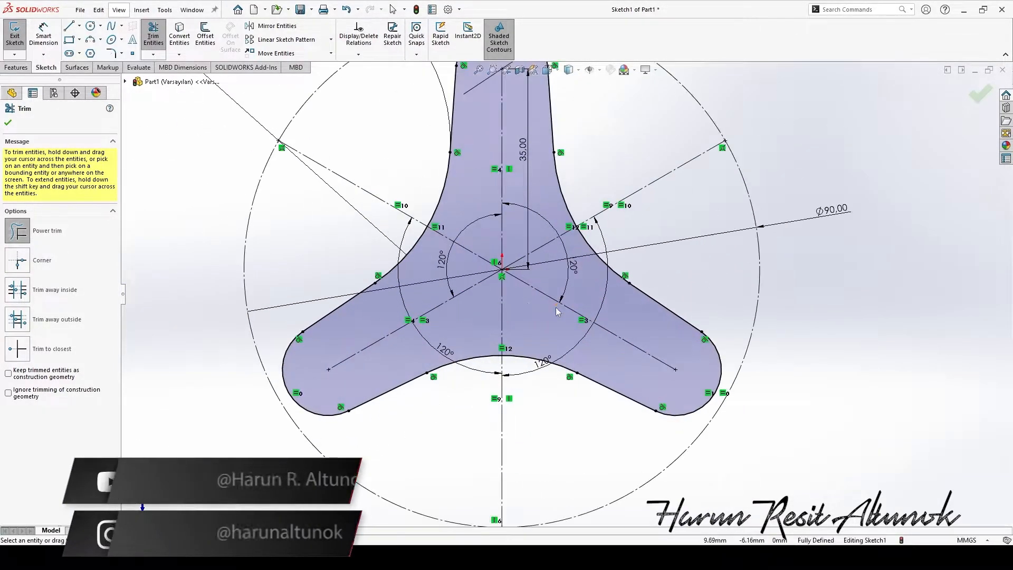
scroll(555, 307, "up", 4)
key("Escape")
scroll(555, 307, "down", 4)
scroll(555, 307, "up", 4)
Extrude the three-armed profile 18 mm as a blind boss
left_click(17, 67)
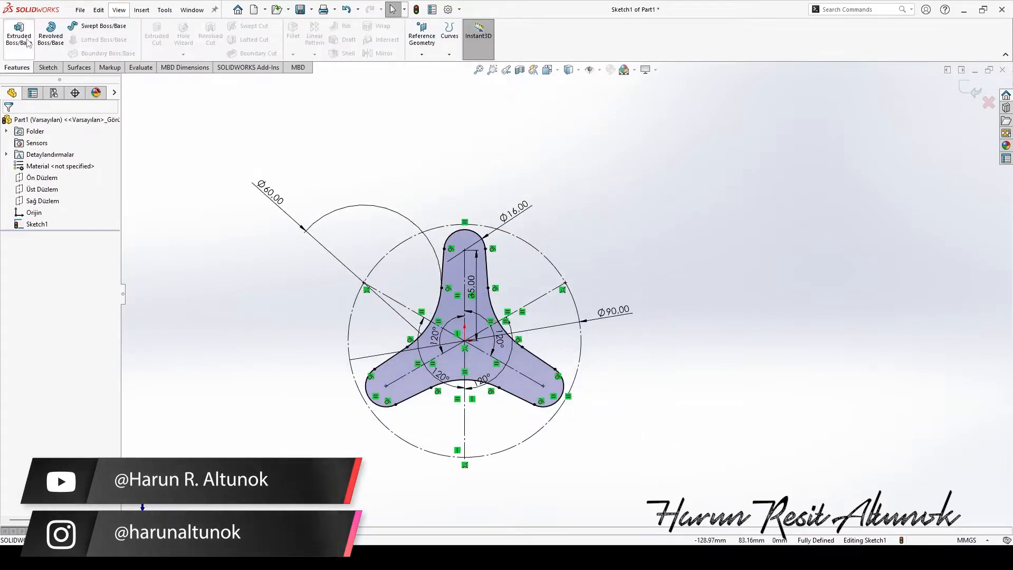
left_click(28, 42)
type("18.00mm")
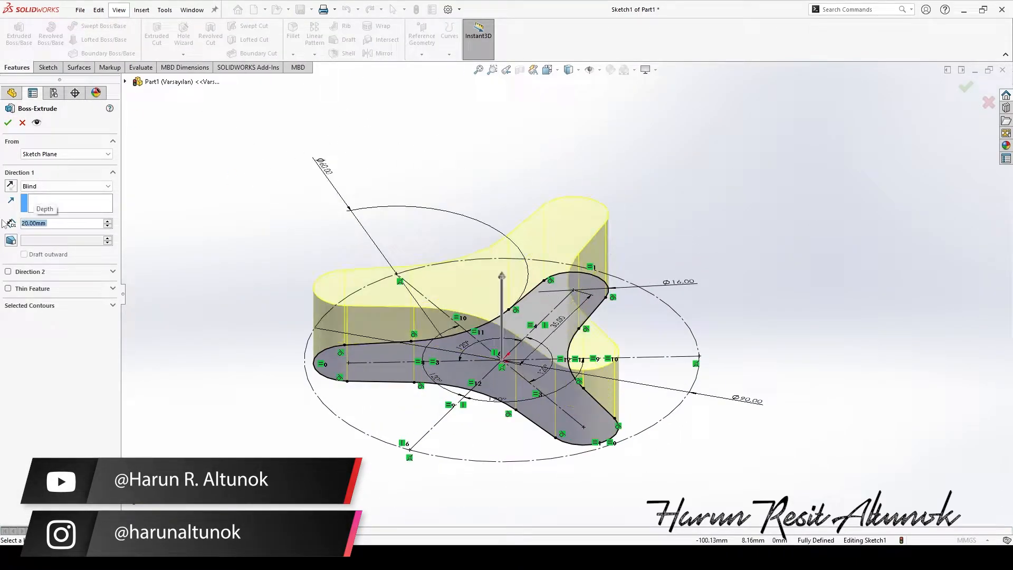
left_click(8, 124)
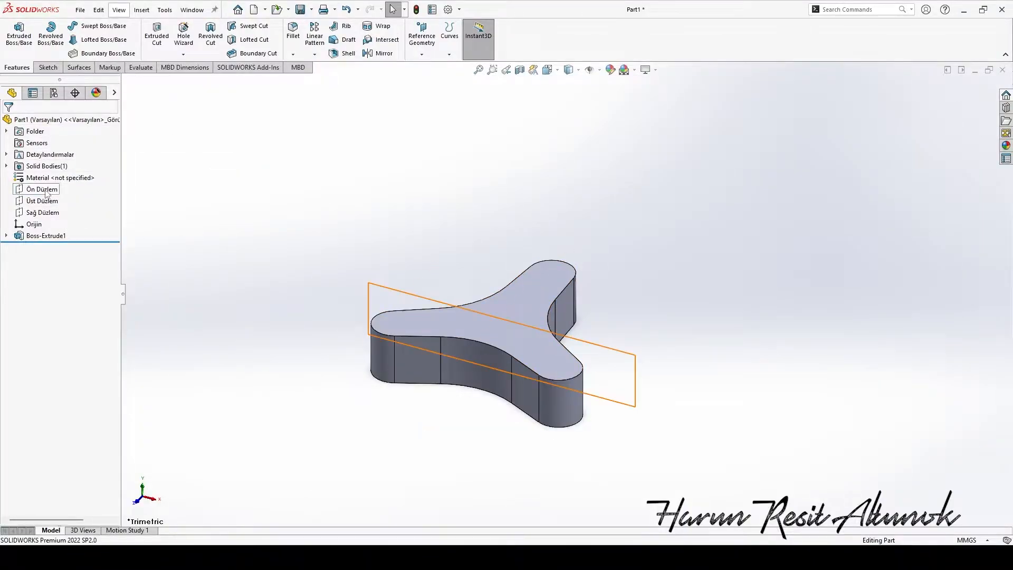
On the front plane, sketch a right triangle over the body's right half, with a horizontal top and a vertical side about 17 mm long
left_click(46, 190)
left_click(53, 172)
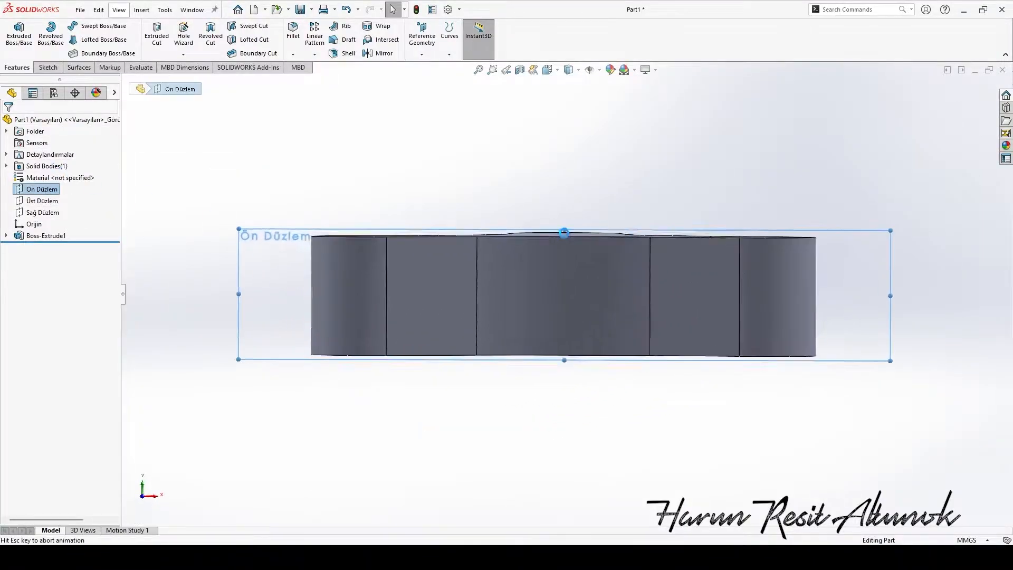
left_click(70, 27)
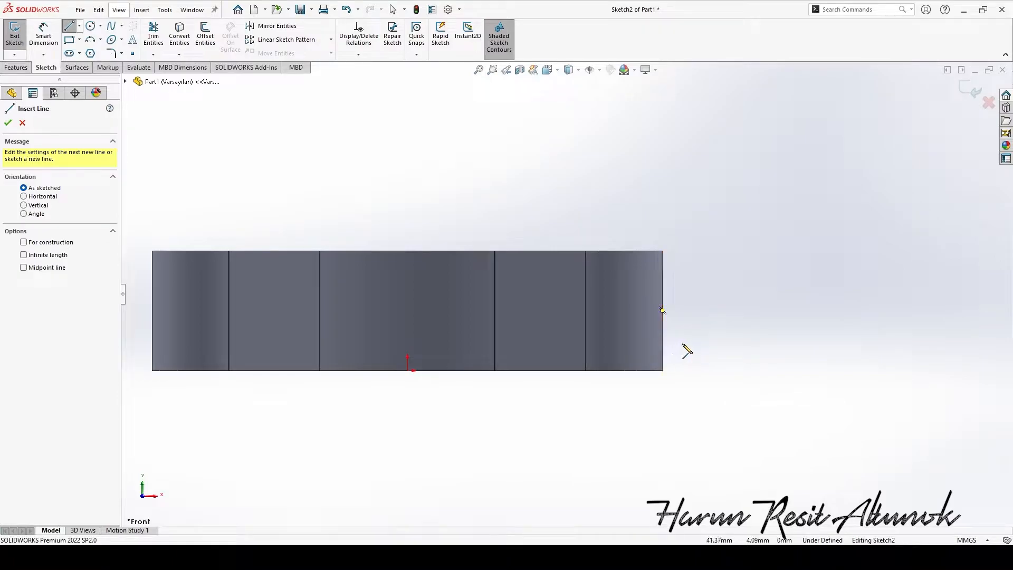
left_click(675, 344)
left_click(676, 345)
key("Escape")
left_click(673, 297)
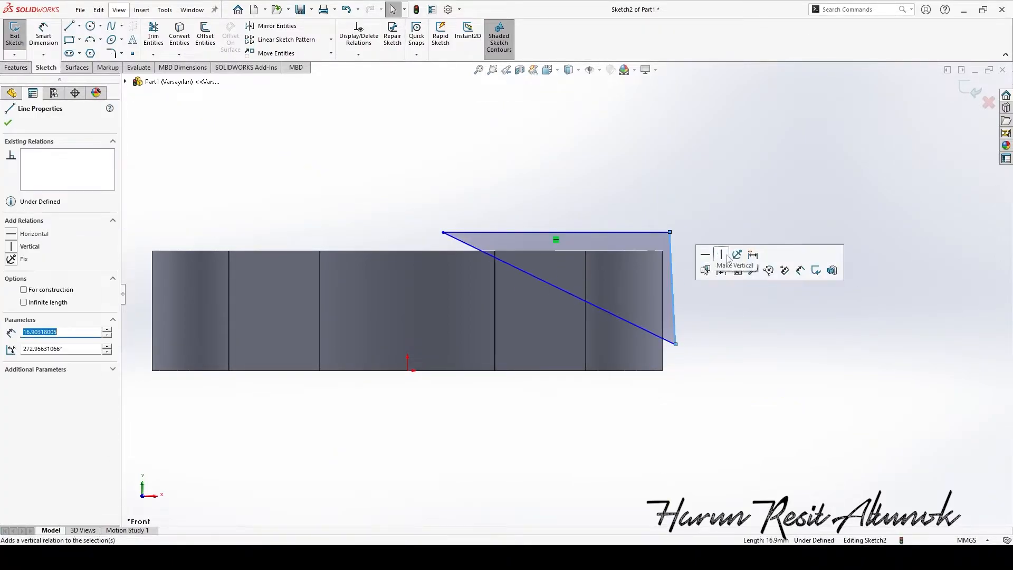
left_click(722, 254)
Dimension the triangle's lower corner 5.2 mm above the base edge and its slanted side at 22° to the base
scroll(612, 276, "up", 1)
scroll(612, 275, "down", 2)
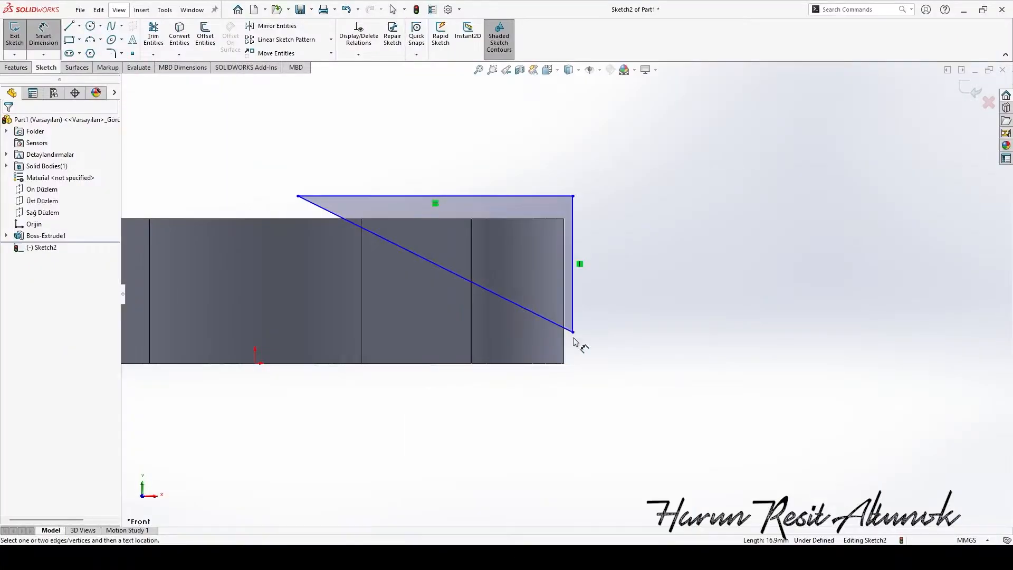
left_click(573, 332)
left_click(609, 347)
key("Return")
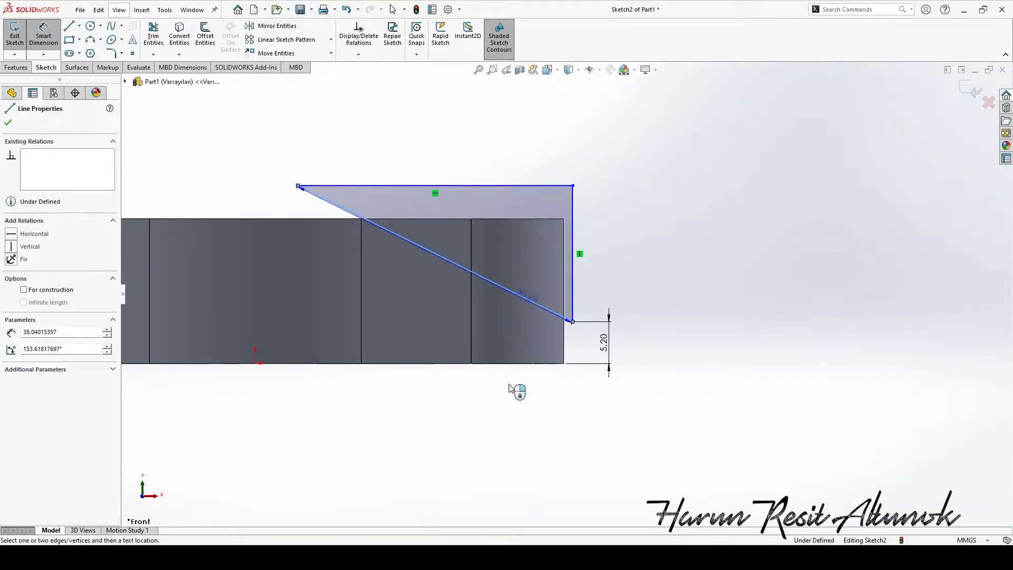
left_click(506, 362)
left_click(510, 332)
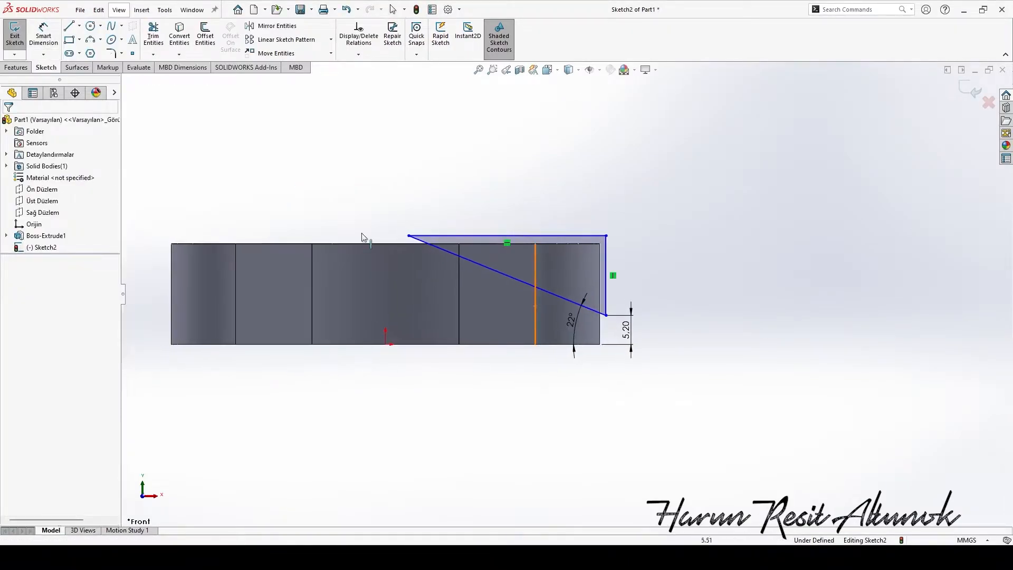
Draw a vertical construction line about 23 mm long upward from the origin
left_click(69, 26)
left_click(385, 344)
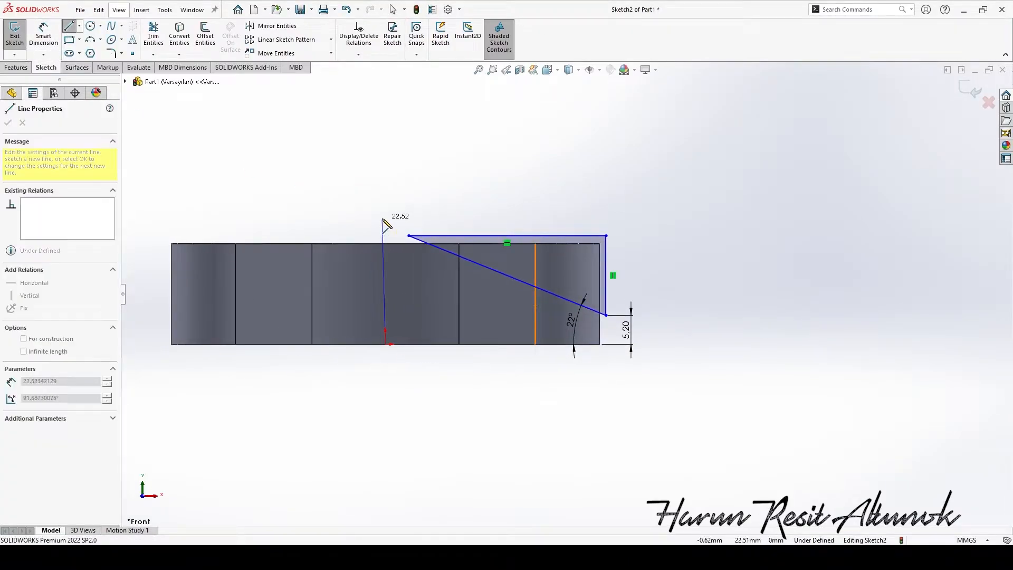
left_click(385, 215)
left_click(386, 231)
left_click(24, 290)
left_click(495, 193)
Dimension the triangle's upper inner corner 5 mm from the vertical construction line
scroll(496, 192, "down", 3)
right_click_drag(369, 268, 369, 233)
left_click(371, 259)
left_click(332, 254)
left_click(364, 227)
type("5")
key("Return")
key("Escape")
scroll(605, 242, "up", 2)
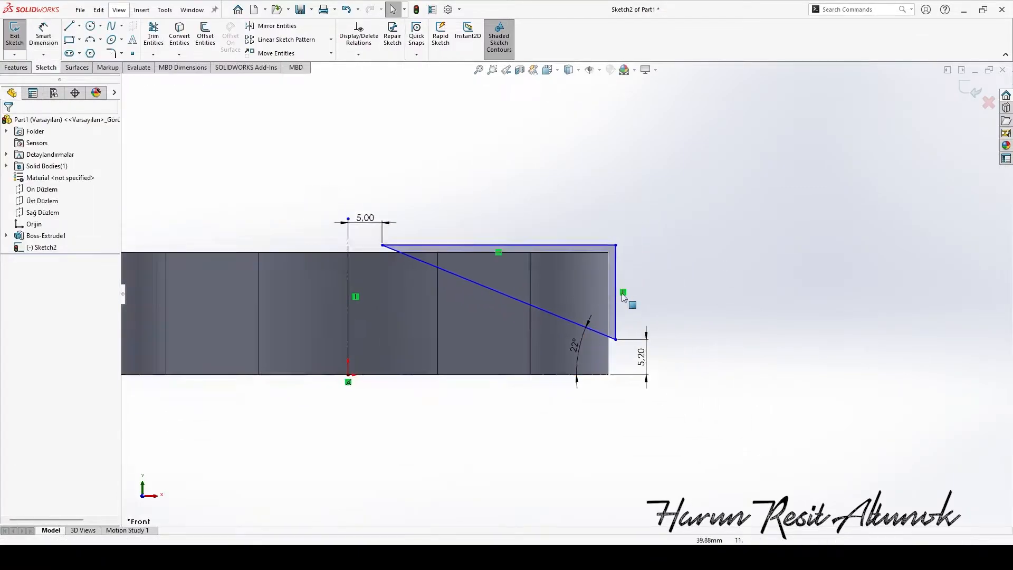
Move the triangle's lower corner inward to about 36.3 mm from the construction line and close the sketch
left_click(605, 375)
left_click(597, 403)
middle_click_drag(597, 403, 606, 398, "ctrl")
left_click_drag(614, 370, 585, 376)
key("Escape")
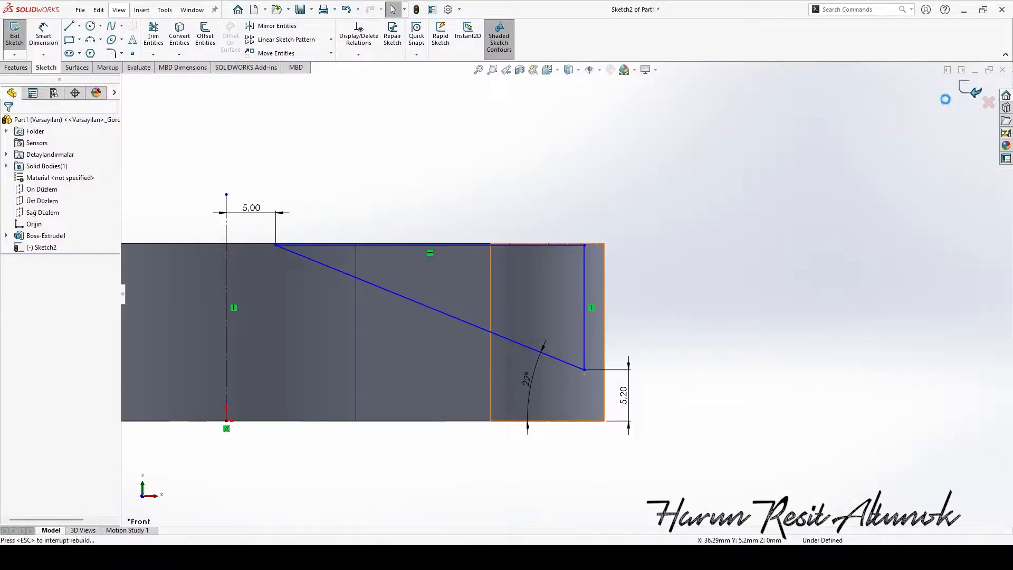
left_click(968, 86)
scroll(534, 207, "up", 5)
middle_click_drag(534, 207, 531, 275)
left_click(40, 191)
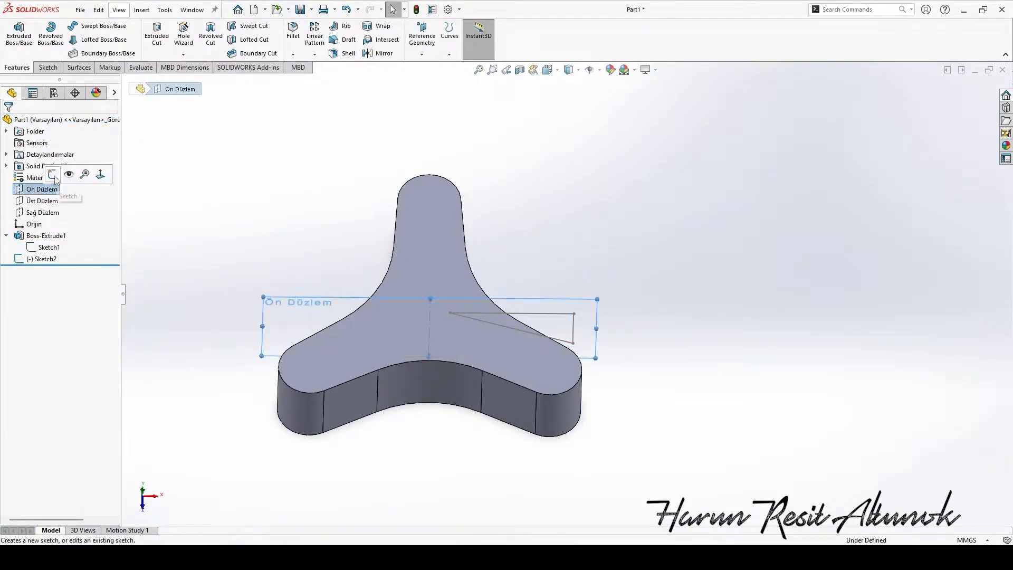
left_click(52, 174)
left_click(16, 35)
Measure the arms' reach with a temporary top-plane circle from the origin to the upper arm tip, then delete the circle and close the sketch
left_click(42, 201)
left_click(55, 186)
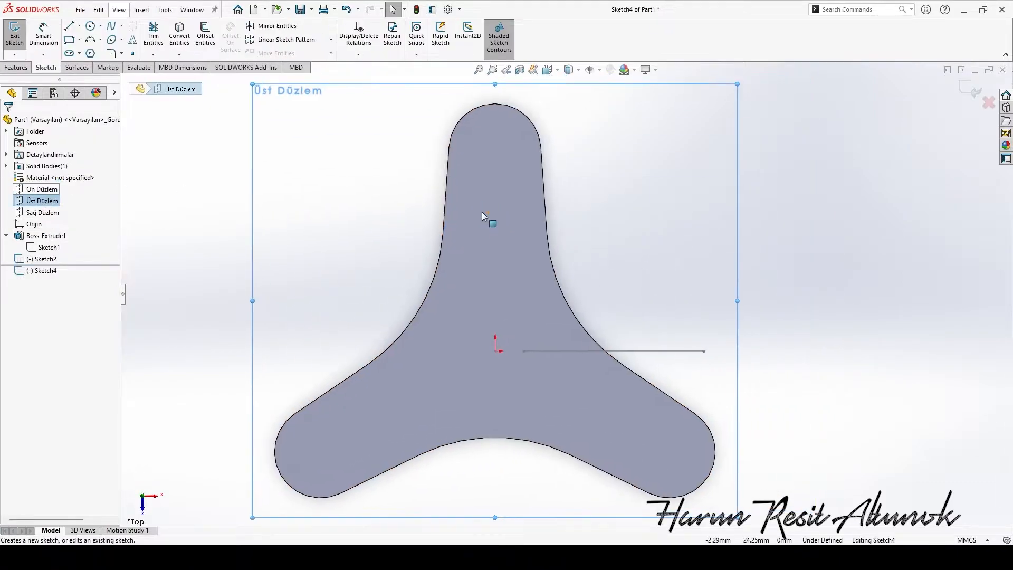
scroll(482, 213, "up", 2)
left_click(90, 27)
left_click(516, 334)
left_click(519, 160)
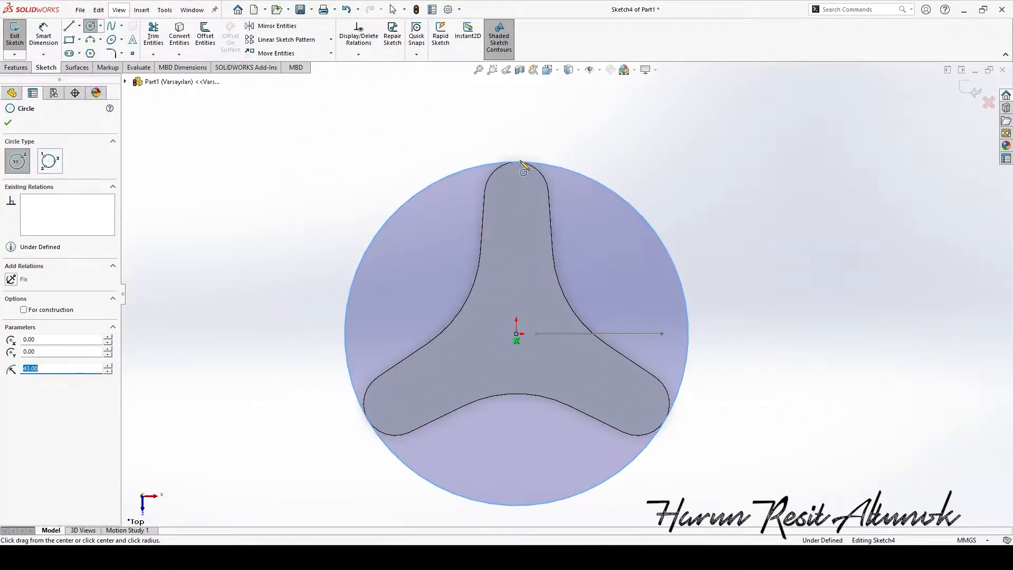
key("Escape")
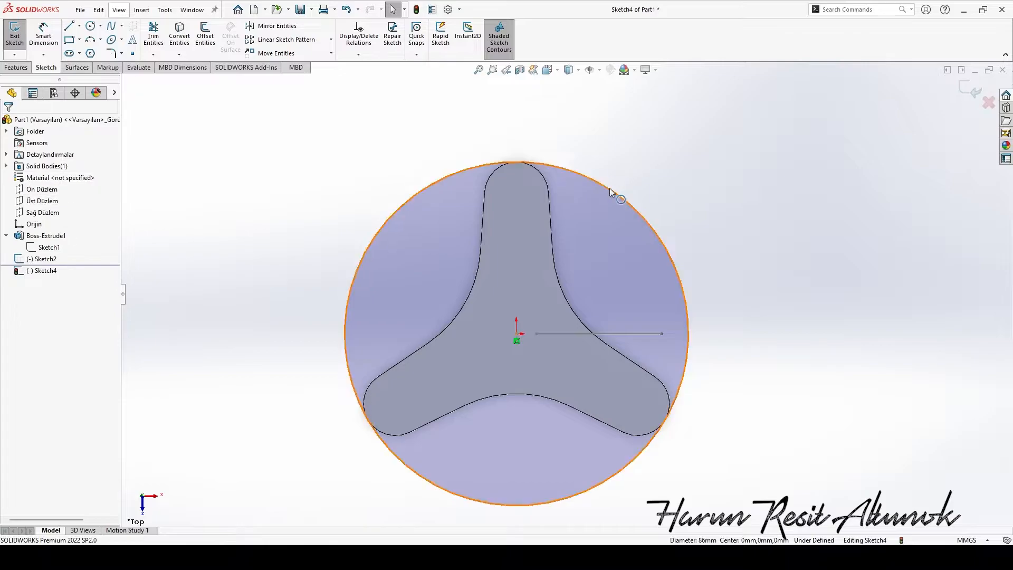
left_click(616, 195)
key("Delete")
left_click(971, 89)
Reopen the triangle sketch and dimension its lower corner 43 mm from the vertical construction line
left_click(63, 232)
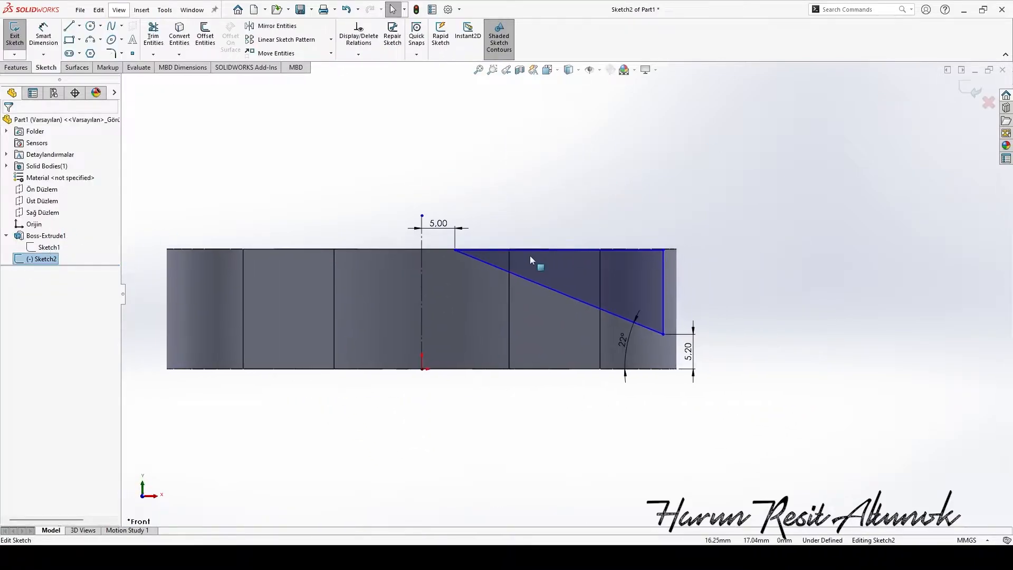
right_click_drag(532, 255, 531, 221)
left_click(663, 334)
left_click(422, 333)
left_click(532, 408)
type("43")
key("Return")
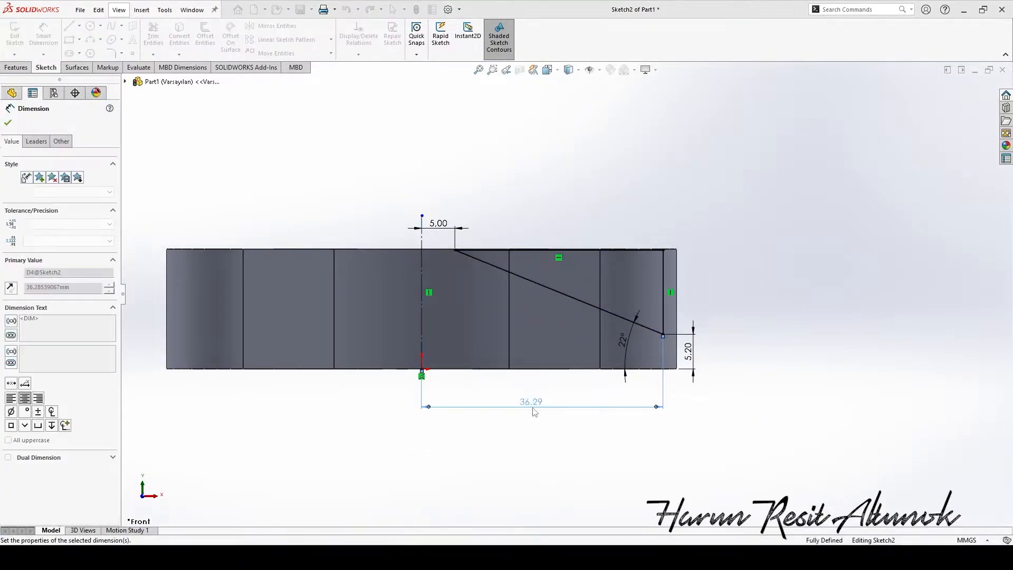
key("Escape")
Make a 360° revolved cut of the triangle around the vertical construction line
left_click(16, 68)
left_click(206, 53)
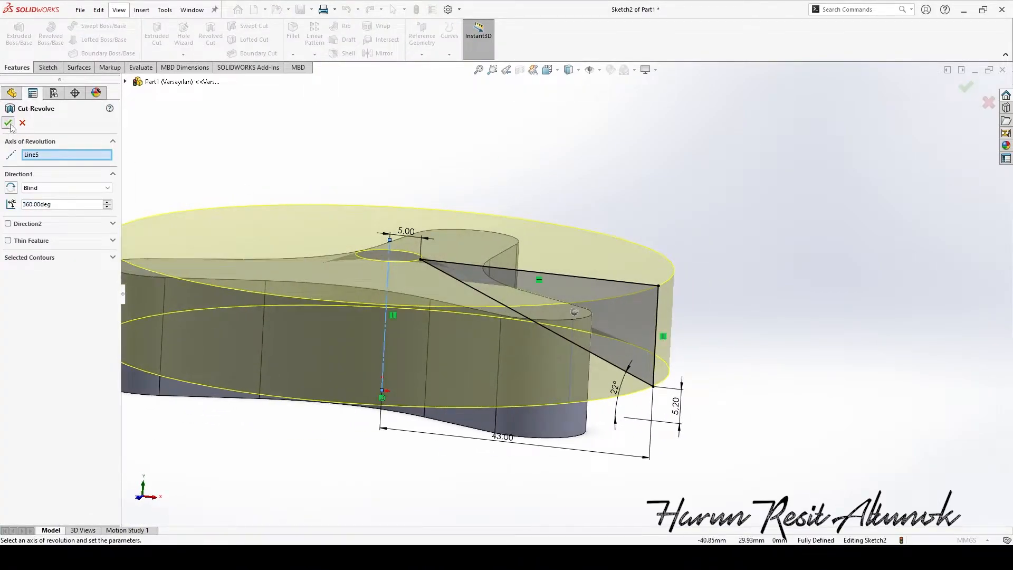
left_click(7, 123)
Check the diameter of the flat circle on top and set the base extrusion's depth to 20 mm
left_click(479, 318)
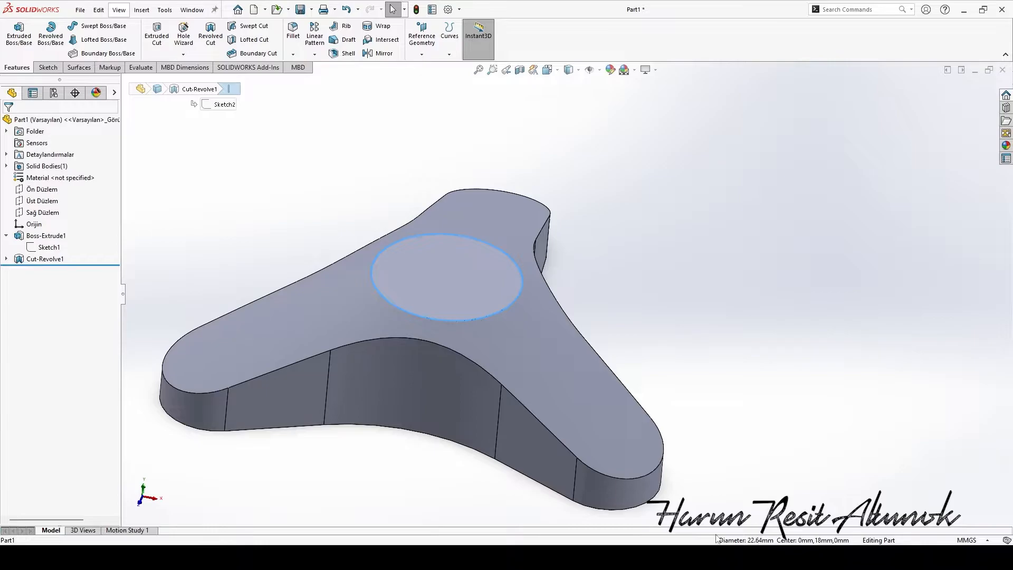
left_click(45, 237)
left_click(52, 206)
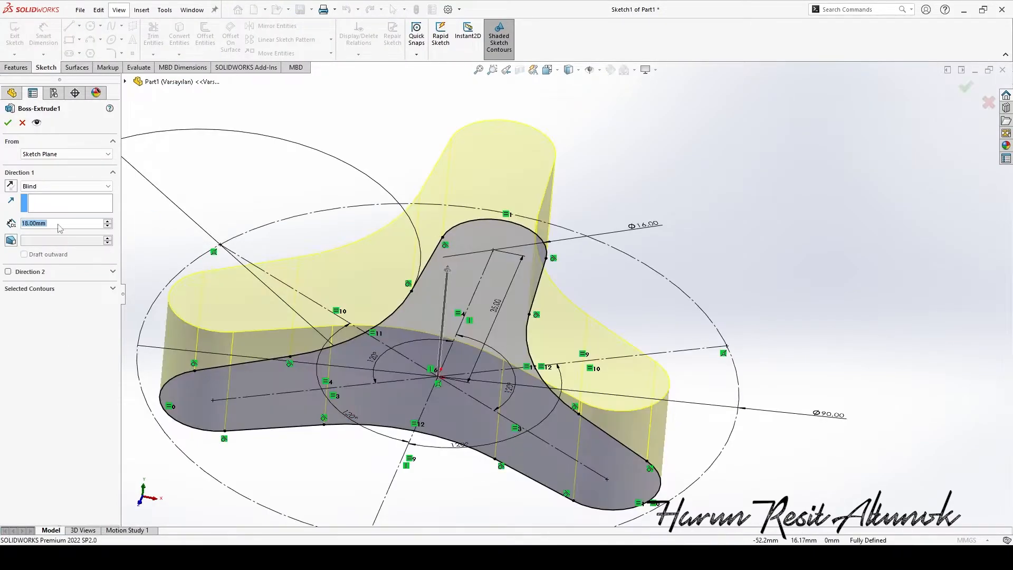
key("Return")
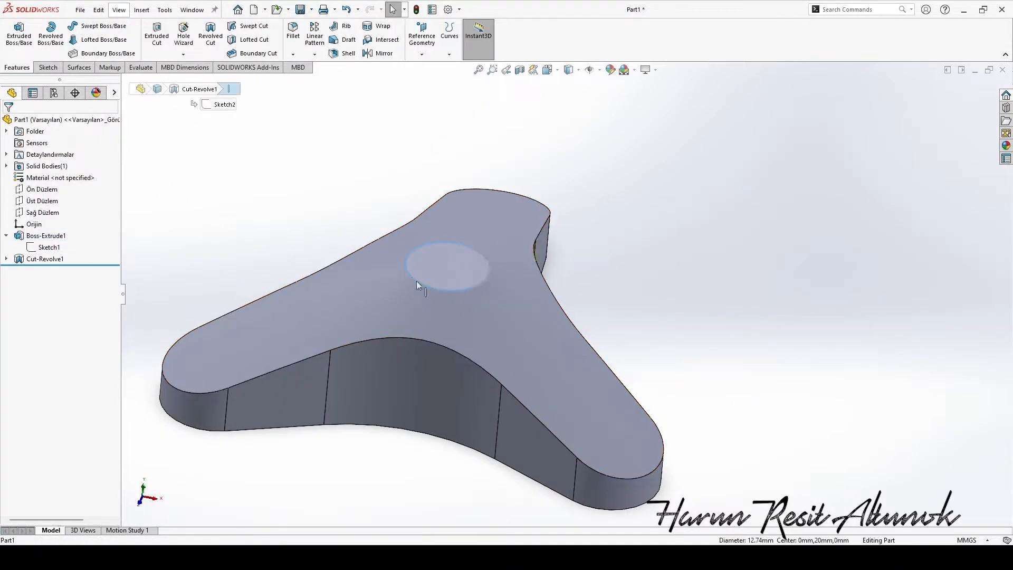
scroll(575, 338, "up", 2)
middle_click_drag(467, 329, 476, 371)
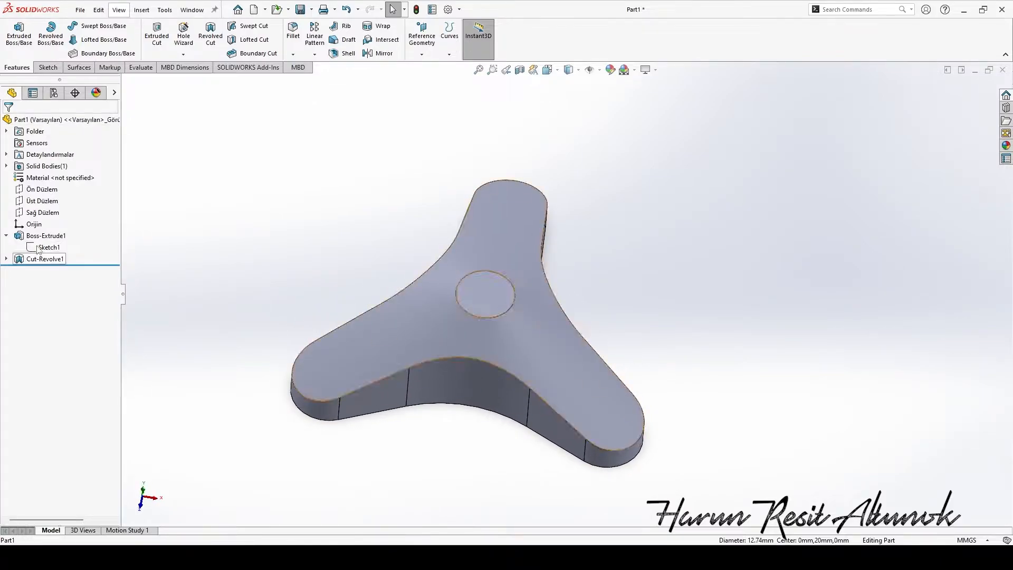
On the top plane, sketch a circle about 25 mm in diameter centred on the origin
left_click(44, 202)
left_click(39, 182)
middle_click_drag(603, 237, 554, 211, "ctrl")
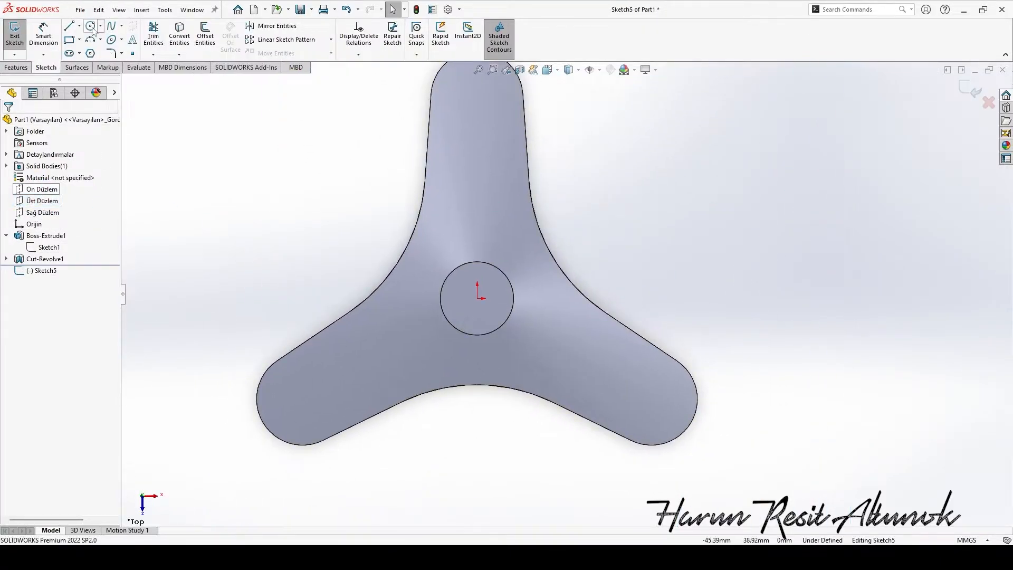
left_click(91, 26)
left_click(477, 298)
left_click(501, 233)
Set the circle's diameter to 22 mm and switch to the reference drawing in the image viewer
key("d")
left_click(507, 233)
left_click(564, 199)
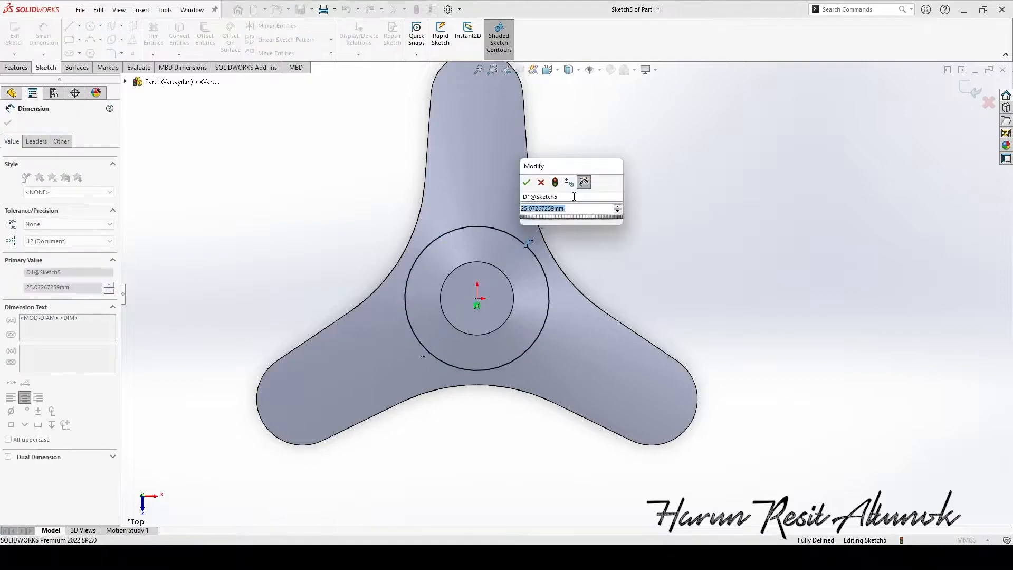
type("22")
key("Return")
key("Escape")
left_click(630, 557)
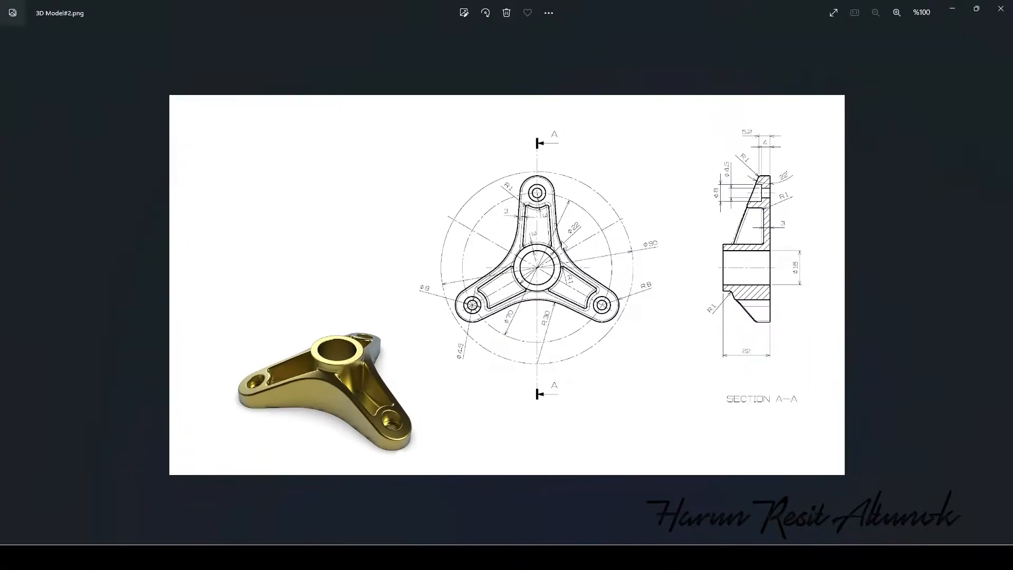
Back in SOLIDWORKS, extrude the 22 mm circle by 22 mm as the central hub and compare its height with the reference drawing
left_click(575, 557)
left_click(17, 68)
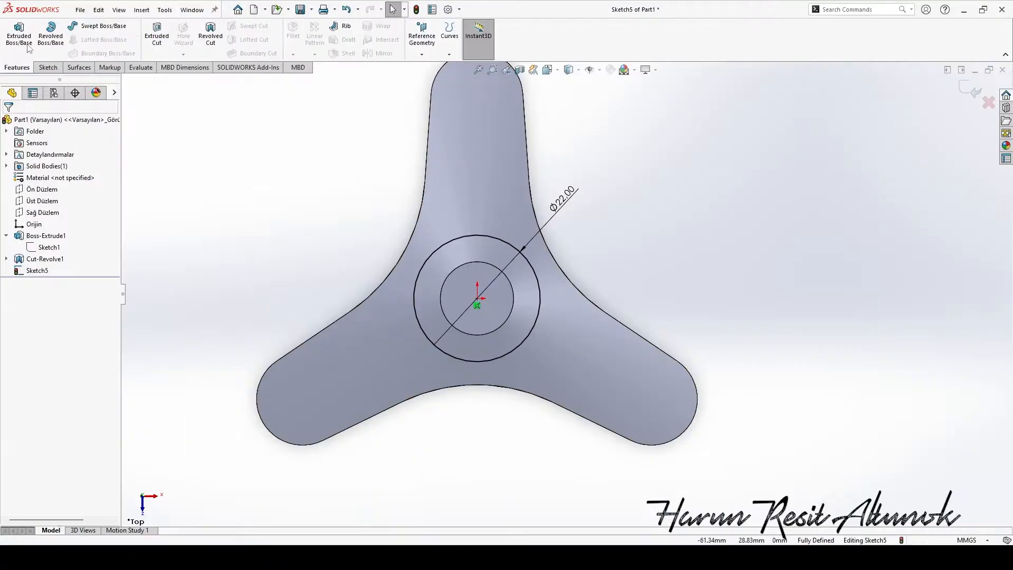
left_click(19, 34)
middle_click_drag(509, 329, 471, 182)
left_click_drag(53, 224, 8, 215)
type("22")
key("Return")
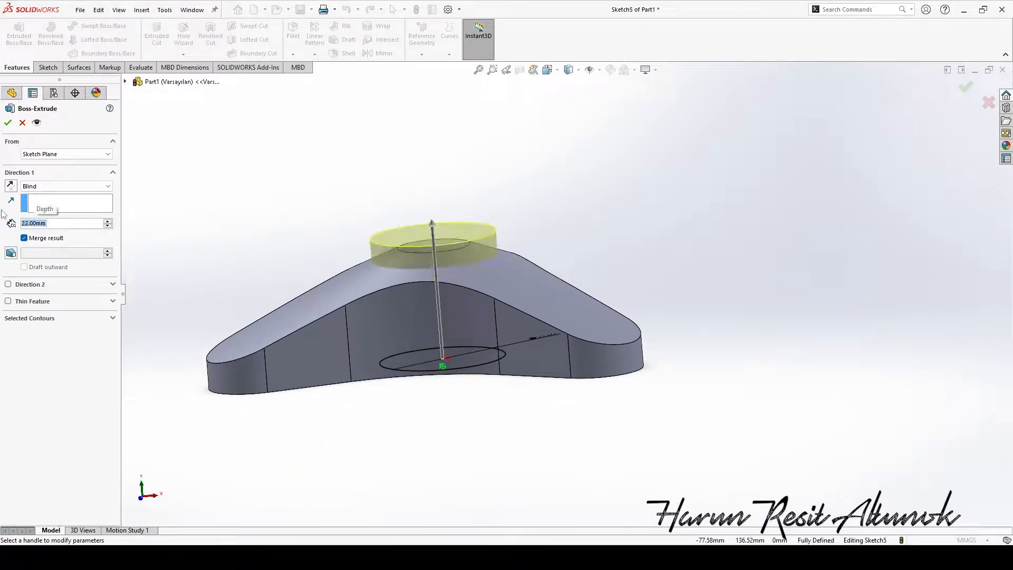
left_click(631, 557)
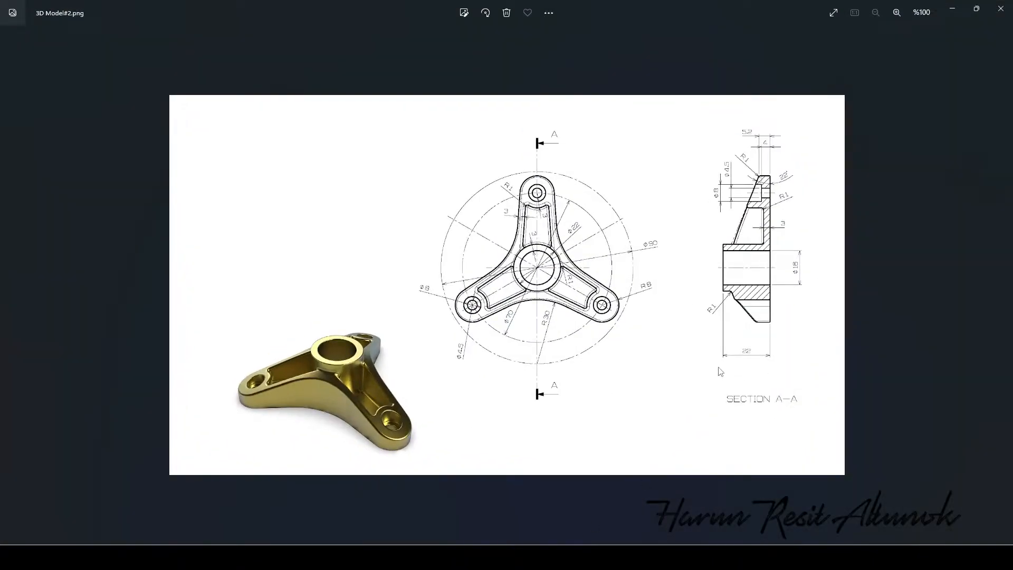
left_click(631, 557)
Check the pocket floor thickness on the reference drawing and create a reference plane offset 3 mm above the top plane
scroll(439, 253, "up", 2)
scroll(440, 306, "down", 2)
scroll(440, 306, "up", 3)
middle_click_drag(442, 251, 464, 391)
left_click(46, 204)
middle_click_drag(440, 211, 327, 161)
left_click(607, 555)
left_click(611, 556)
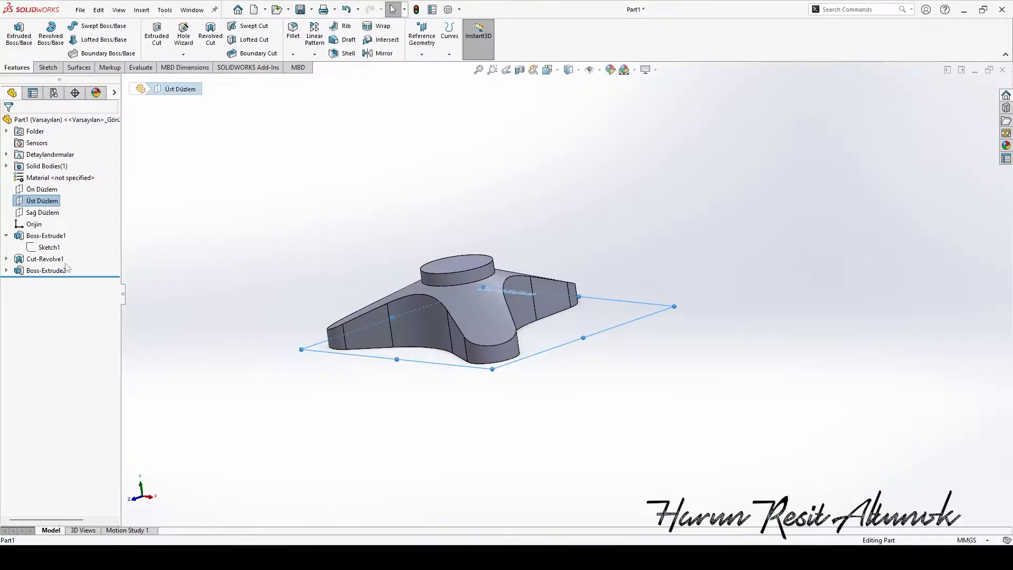
left_click(420, 46)
left_click(425, 67)
double_click(38, 254)
type("3")
key("Return")
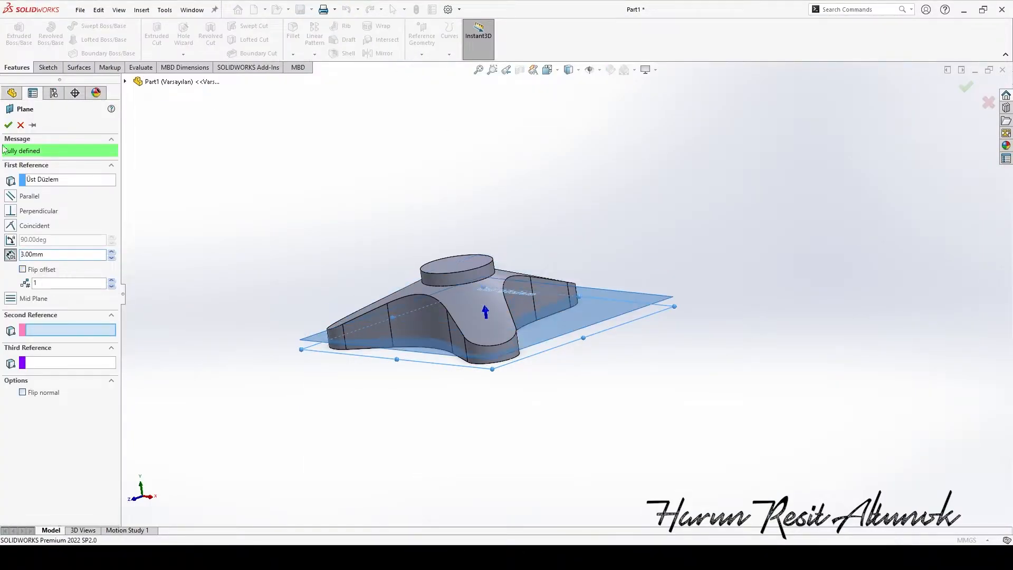
left_click(7, 126)
Start a sketch on the plane 3 mm above the top plane, framing the arm that points along the vertical axis
middle_click_drag(433, 220, 470, 277)
left_click(48, 68)
left_click(15, 34)
left_click(438, 201)
middle_click_drag(607, 188, 539, 233, "ctrl")
left_click(91, 25)
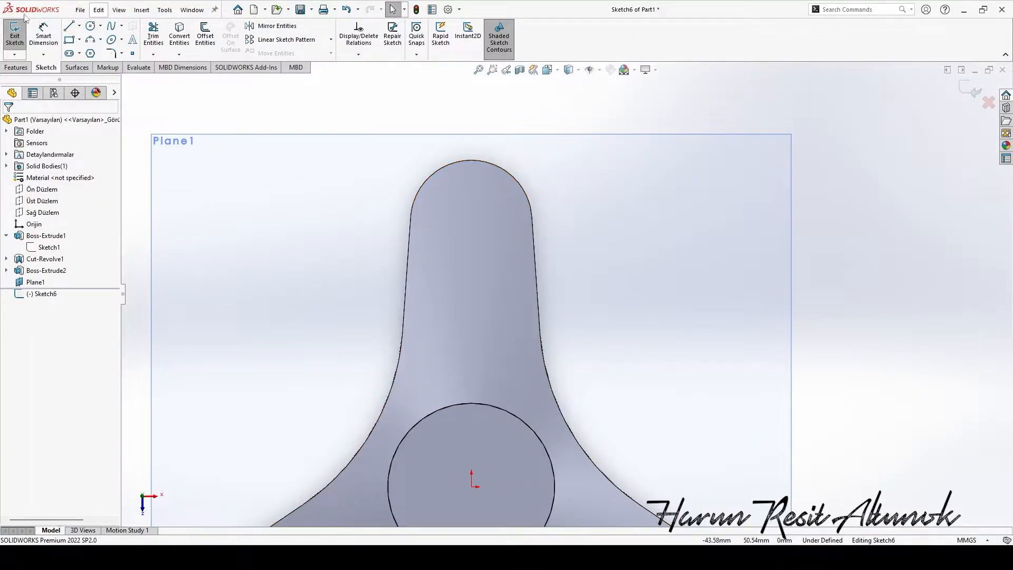
left_click(90, 26)
left_click(473, 222)
left_click(492, 178)
key("Escape")
key("z")
key("ctrl+z")
Sketch a circle about 6 mm in diameter near the arm's tip and make it concentric with the rounded end
left_click(90, 26)
left_click(486, 272)
left_click(504, 275)
key("Escape")
mouse_move(487, 271)
left_mouse_down()
mouse_move(520, 201)
mouse_move(486, 233)
left_mouse_up()
key("ctrl+z")
left_click(501, 263, "ctrl")
left_click(511, 188, "ctrl")
left_click(574, 140)
Set the diameter of the circle at the arm's tip to 8 mm
left_click(44, 35)
left_click(503, 223)
left_click(563, 189)
type("8")
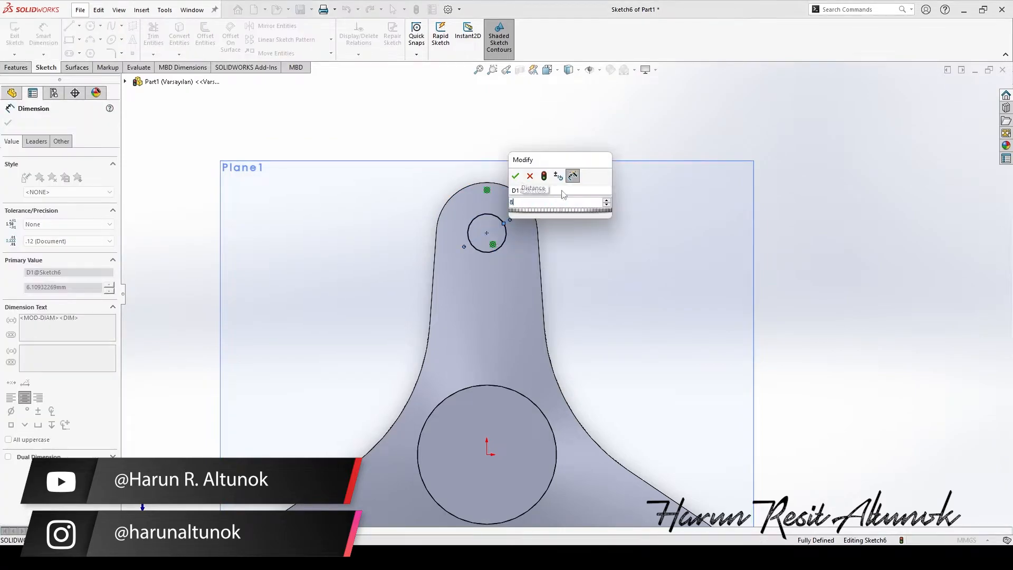
key("Return")
key("Escape")
Offset both straight side edges of the arm inward by 3 mm
scroll(456, 151, "up", 1)
left_click(205, 34)
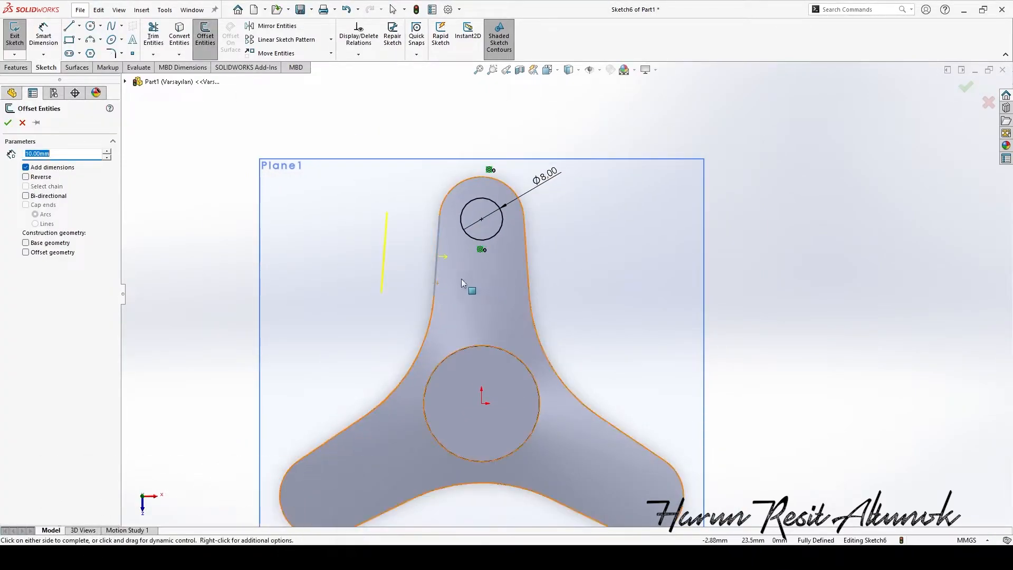
left_click(8, 123)
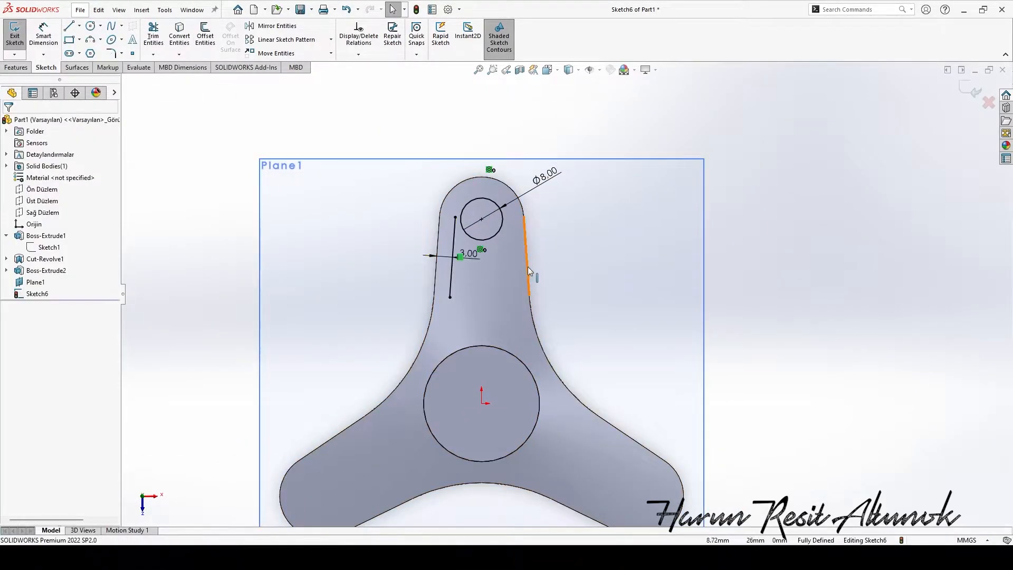
left_click(209, 37)
left_click(8, 123)
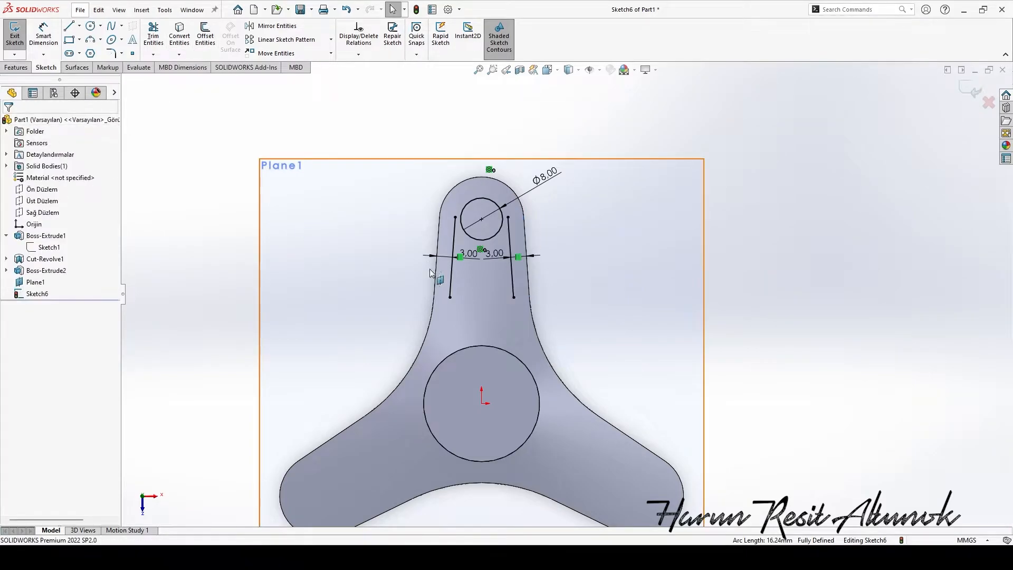
Offset the hub's circular edge by 0 mm and extend the two inner side lines to meet it
left_click(205, 36)
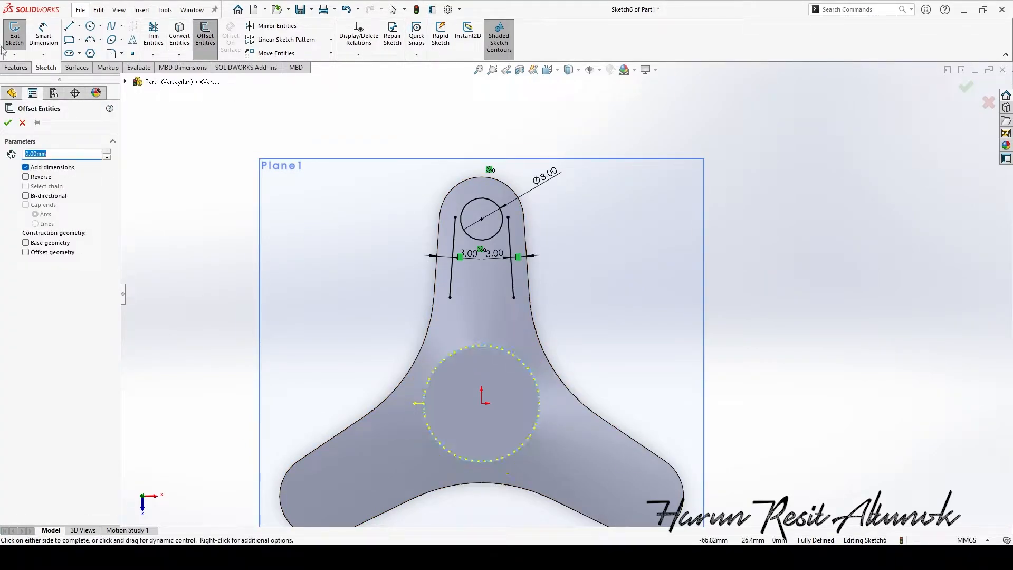
left_click(8, 123)
left_click(451, 287)
left_click(513, 282)
key("Escape")
scroll(512, 283, "down", 2)
Offset the 8 mm circle outward by 3 mm and turn the original circle into construction geometry
left_click(203, 37)
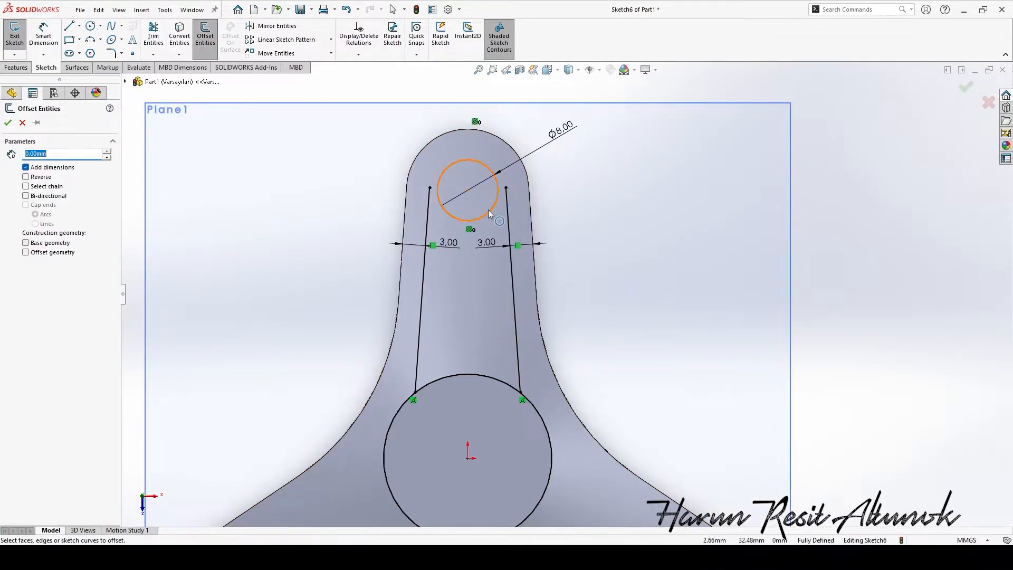
left_click(6, 122)
scroll(381, 215, "up", 2)
scroll(462, 192, "down", 2)
left_click(462, 192)
left_click(27, 264)
left_click(7, 122)
Trim the excess arcs and line ends to leave one closed pocket outline between the arm's tip and the hub
left_click(157, 37)
scroll(389, 155, "down", 3)
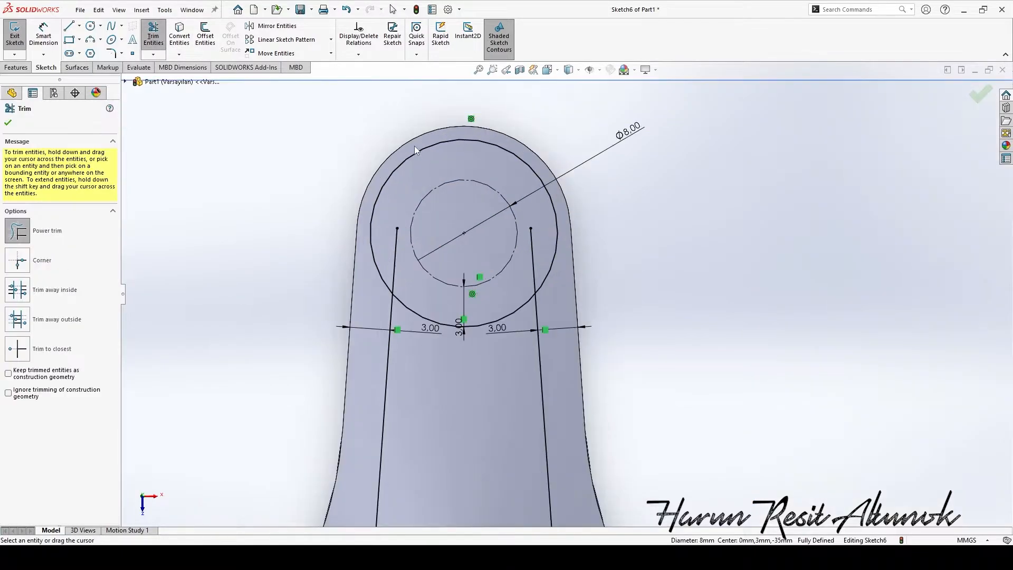
left_click_drag(385, 266, 405, 269)
left_click_drag(523, 269, 549, 275)
scroll(549, 287, "up", 1)
scroll(533, 300, "up", 2)
scroll(474, 464, "down", 3)
scroll(558, 285, "up", 3)
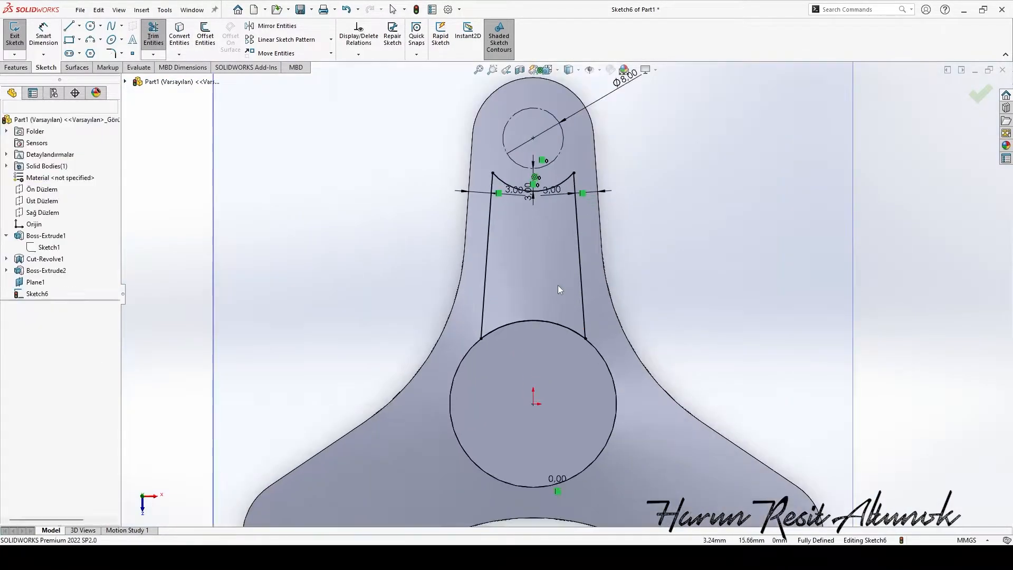
key("Escape")
Check the corner radius on the reference drawing and round the pocket outline's four corners with 1 mm sketch fillets
key("alt+Tab")
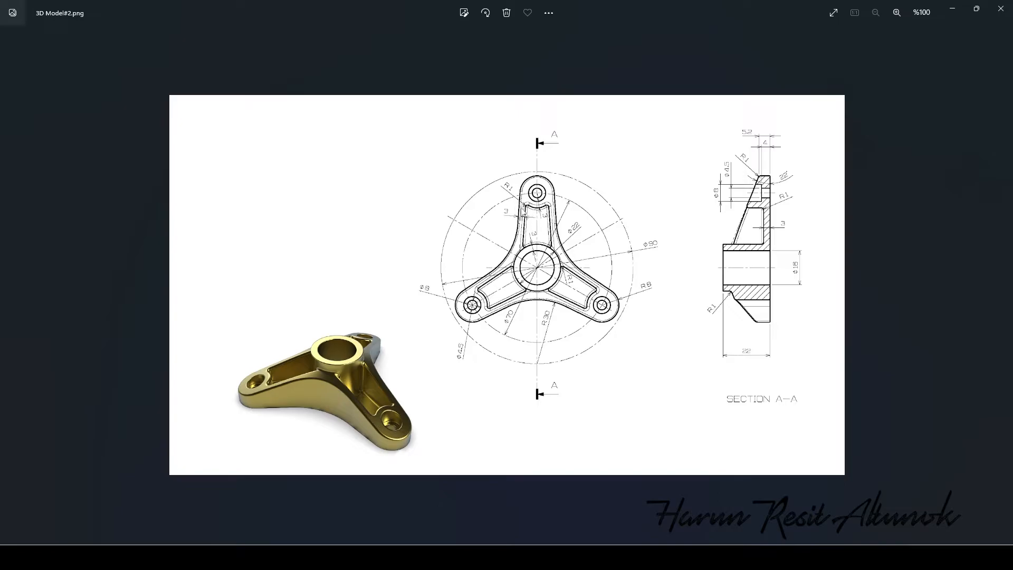
key("alt+Tab")
left_click(113, 53)
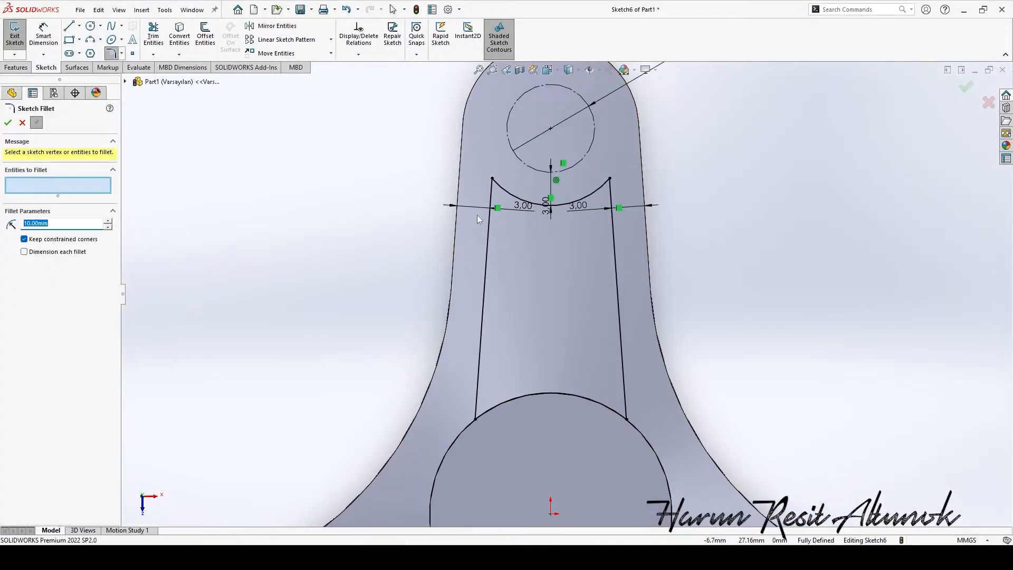
left_click(589, 196)
left_click(612, 197)
left_click(624, 394)
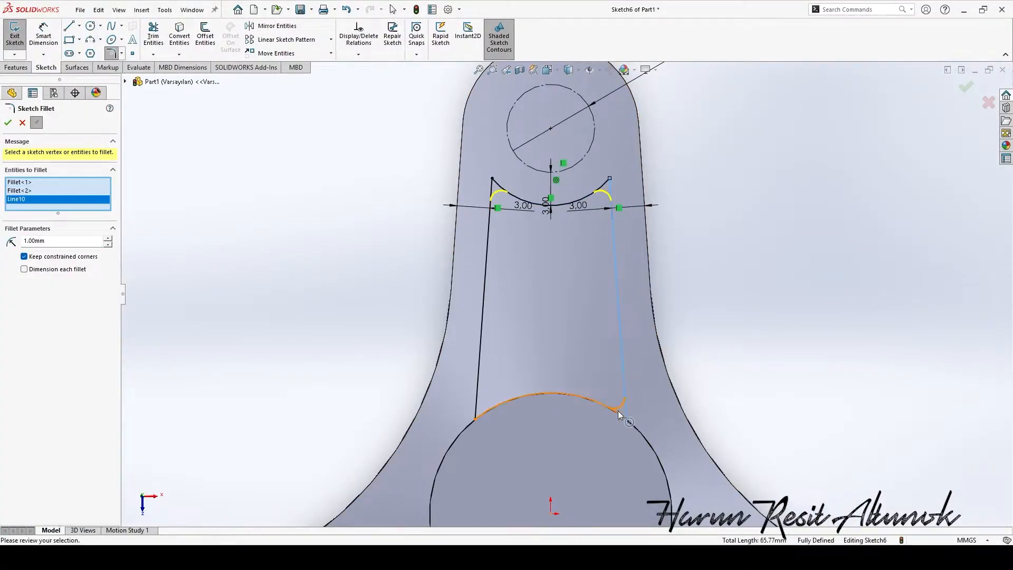
left_click(476, 391)
left_click(489, 407)
left_click(8, 122)
scroll(528, 295, "up", 2)
middle_click_drag(501, 337, 478, 295)
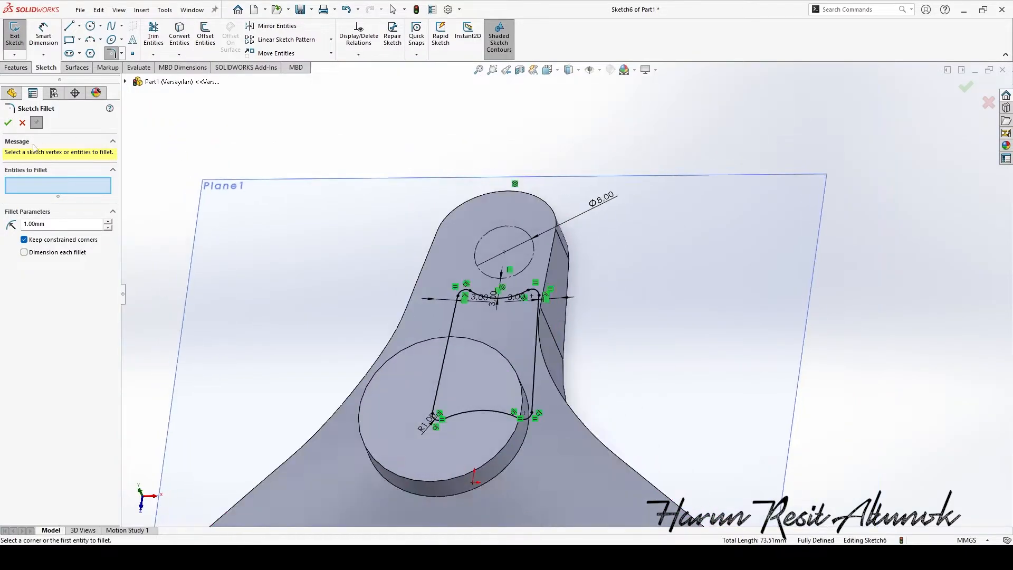
left_click(8, 123)
Extrude-cut the pocket outline 22 mm in the reversed direction, upward from the offset plane
left_click(26, 66)
left_click(9, 185)
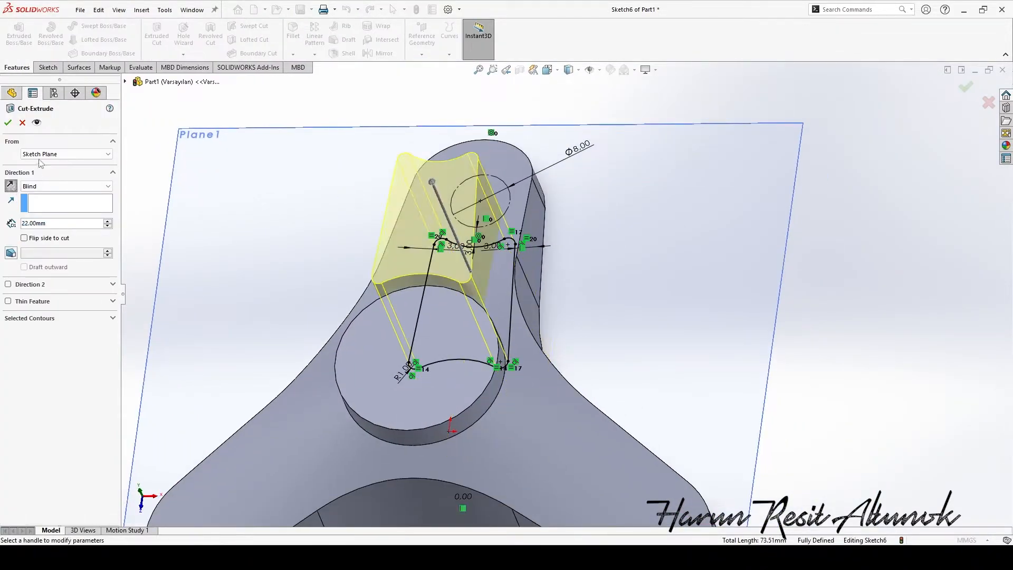
left_click(9, 122)
Create a second reference plane offset above the top plane and hide the first offset plane
scroll(311, 232, "up", 3)
middle_click_drag(311, 232, 477, 351)
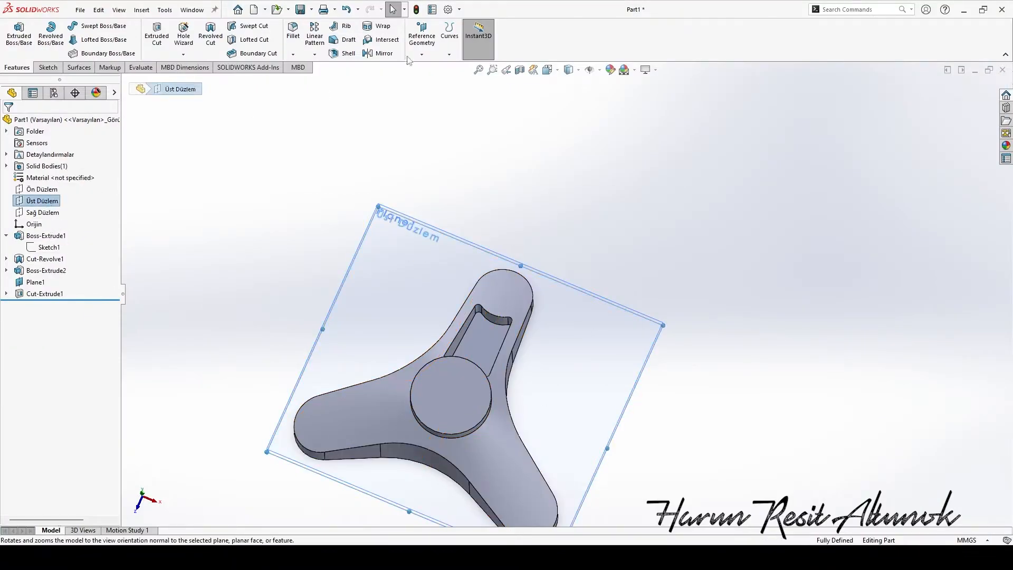
left_click(421, 54)
left_click(427, 68)
middle_click_drag(505, 277, 381, 190)
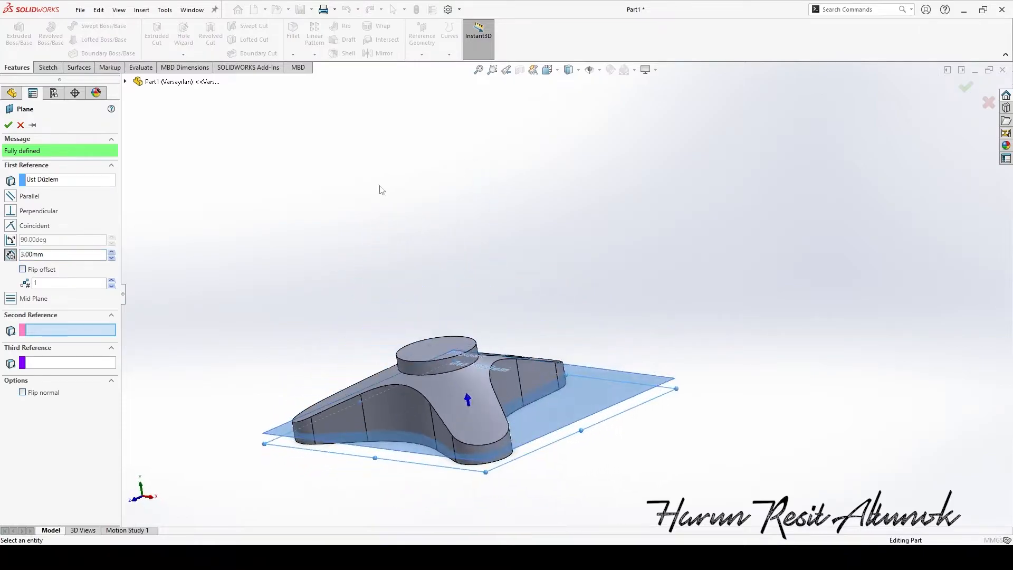
left_click(8, 125)
right_click(35, 282)
left_click(60, 266)
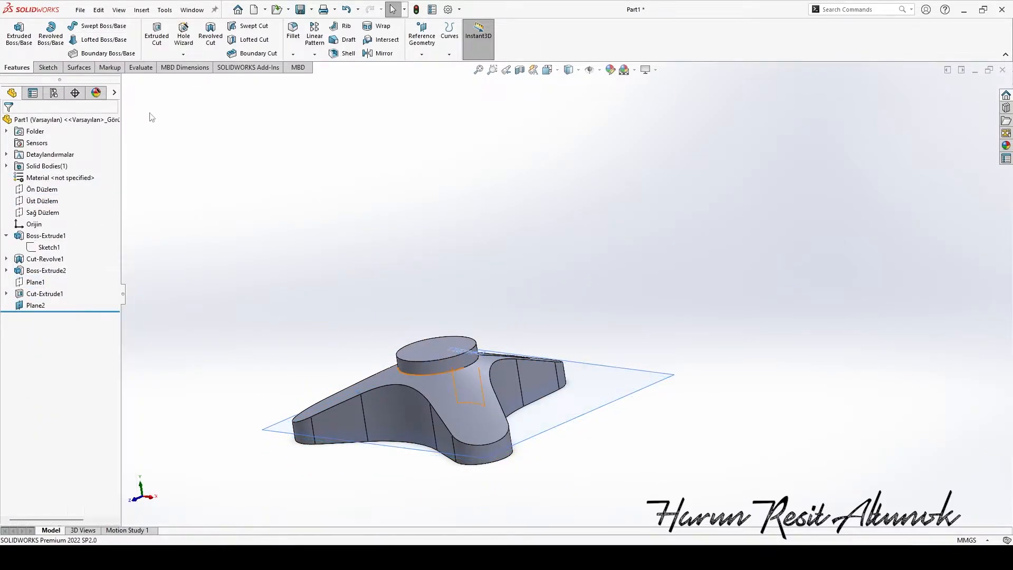
On the second offset plane, sketch a circle about 5.6 mm in diameter concentric with the arm's rounded end
middle_click_drag(145, 111, 200, 195)
left_click(48, 68)
left_click(15, 34)
left_click(601, 318)
scroll(508, 236, "down", 4)
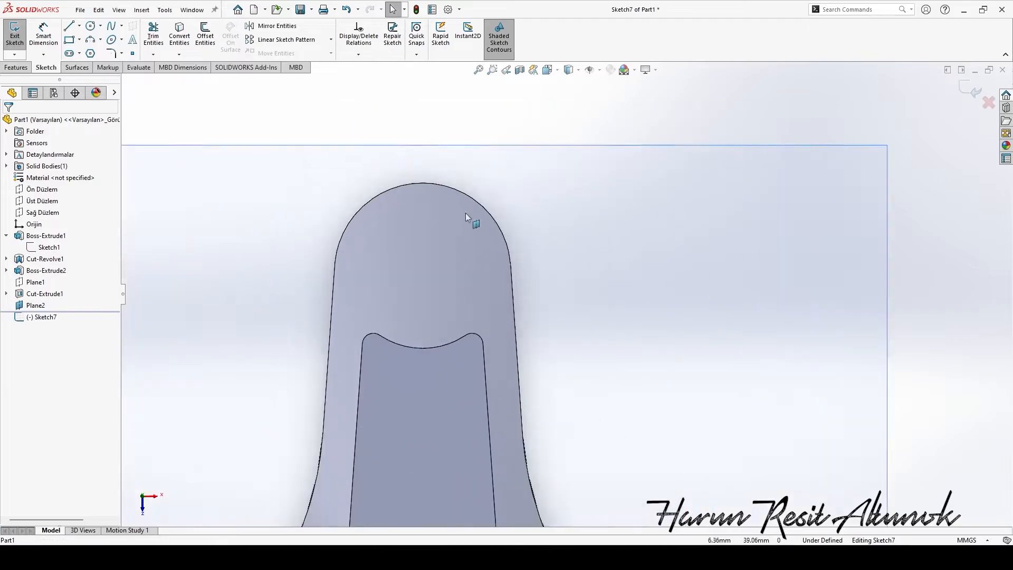
left_click(440, 275)
left_click(450, 246)
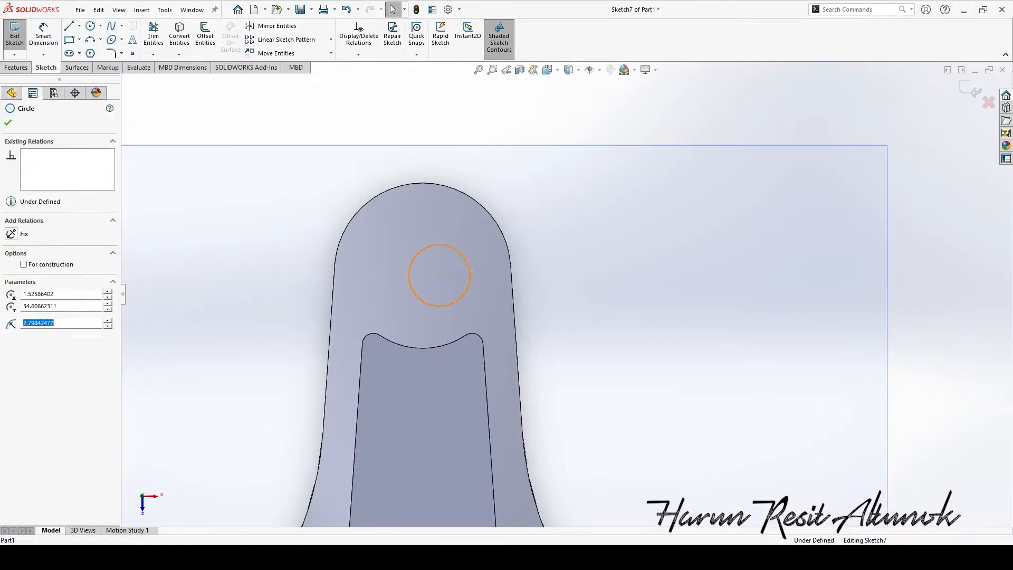
left_click(474, 200, "ctrl")
left_click(536, 157)
Set the diameter of the new circle on the second offset plane to 8 mm
right_click_drag(460, 248, 460, 224)
left_click(450, 256)
left_click(532, 204)
type("8")
key("Return")
key("Escape")
Extrude-cut the 8 mm circle and edit the cut to reverse its direction upward
left_click(15, 67)
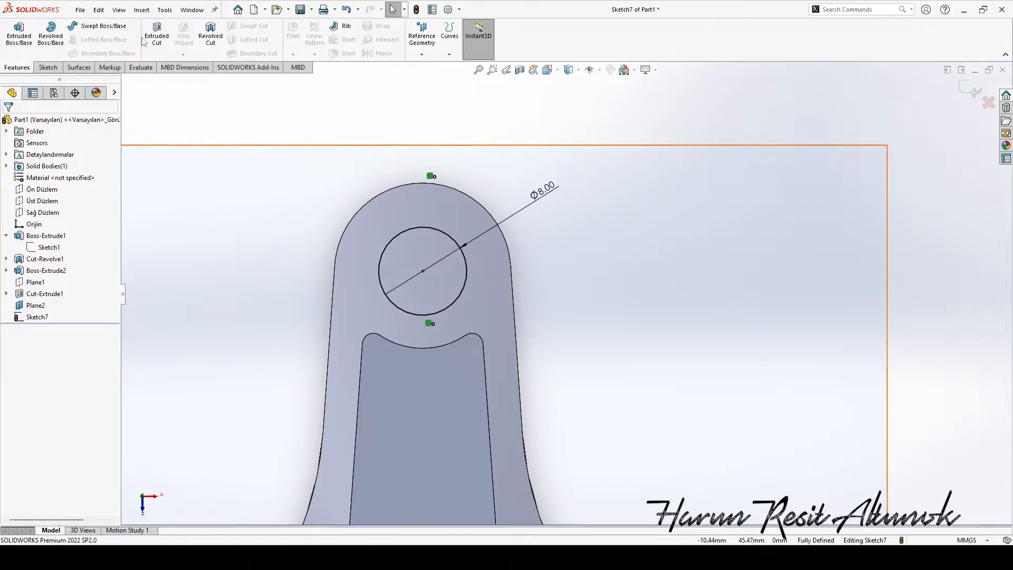
left_click(157, 33)
left_click(10, 123)
left_click(43, 317)
left_click(55, 285)
left_click(10, 186)
left_click(9, 123)
Start another sketch on the second offset plane for the through hole at the arm's tip
middle_click_drag(311, 221, 369, 359)
left_click(48, 67)
left_click(15, 32)
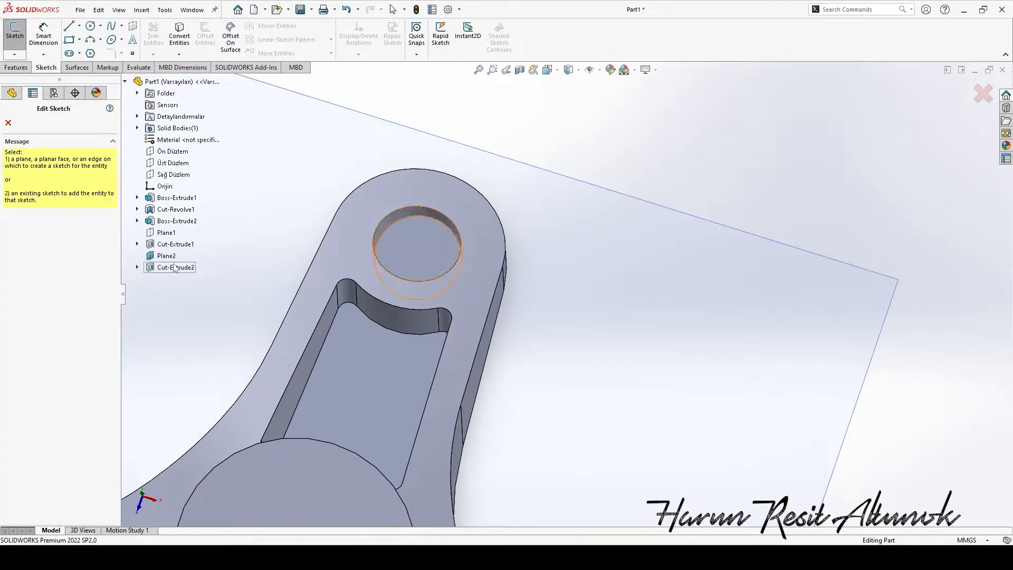
left_click(171, 256)
scroll(565, 153, "down", 4)
Sketch a small circle inside the 8 mm counterbore and make it concentric with the counterbore
left_click(90, 26)
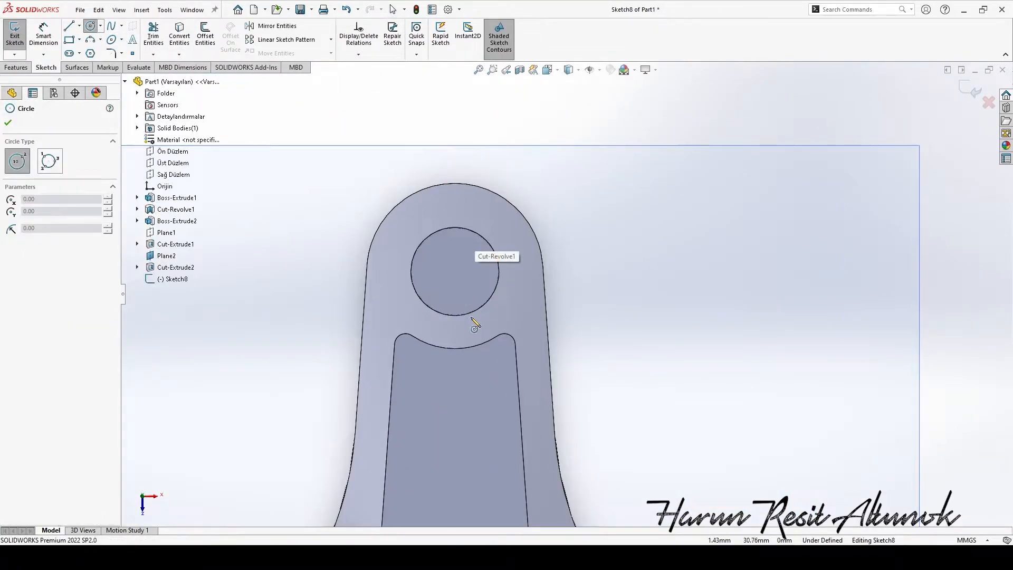
key("Escape")
left_click(92, 28)
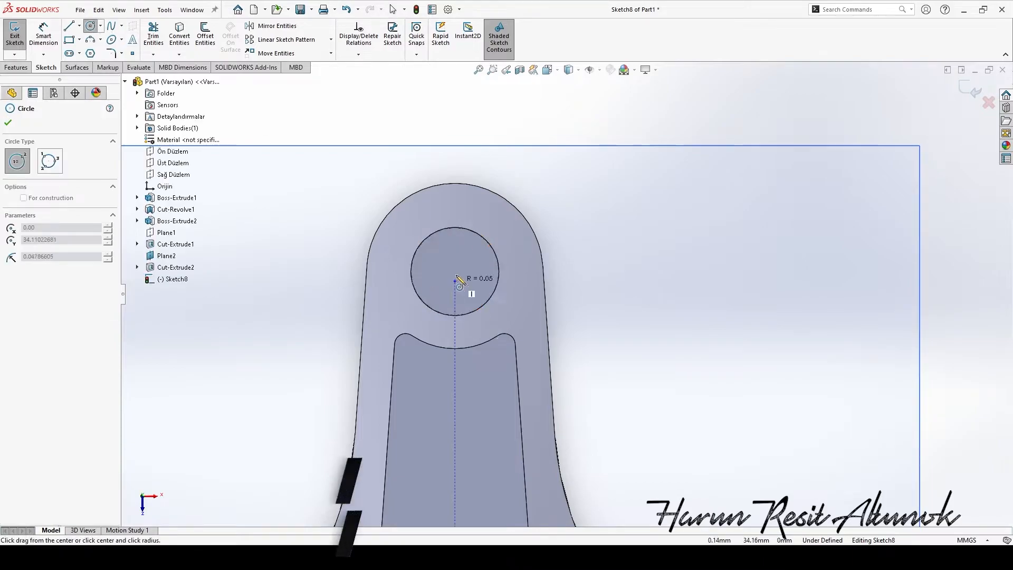
left_click(455, 281)
left_click(476, 281)
key("Escape")
left_click(475, 279)
left_click(490, 245, "ctrl")
left_click(554, 199)
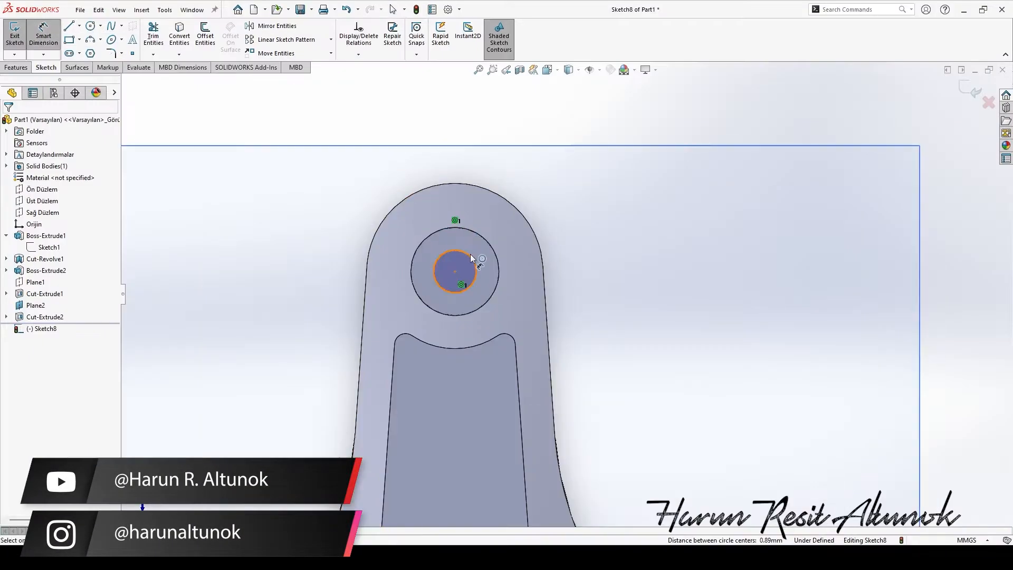
Set the small circle's diameter to 4.5 mm and extrude-cut it 22 mm down through the arm
left_click(567, 197)
type("4.5")
key("Return")
key("Escape")
left_click(156, 34)
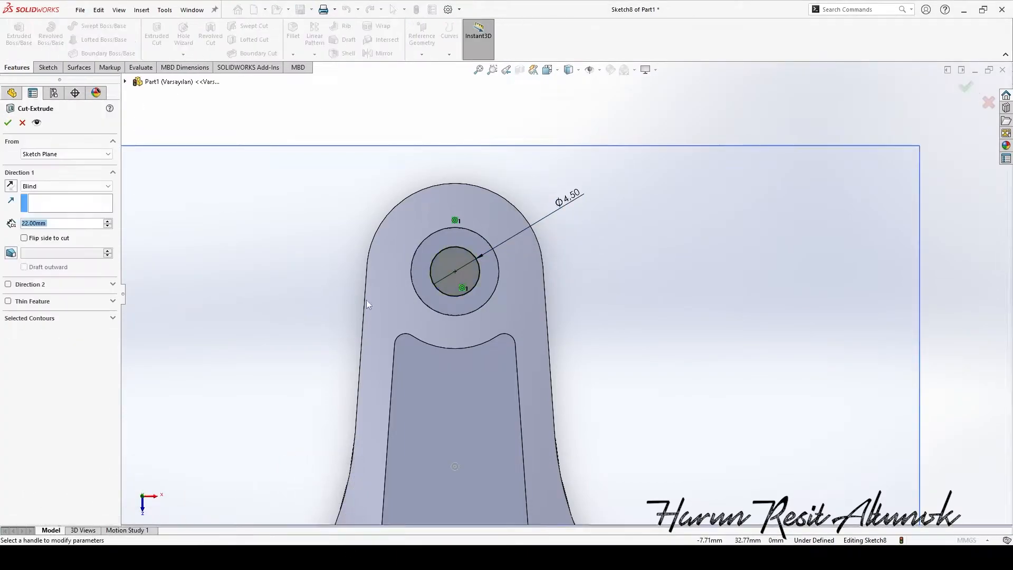
middle_click_drag(378, 290, 327, 237)
left_click(9, 122)
Start a circular pattern and select the arm's pocket, counterbore and through-hole cuts as the features to repeat
scroll(422, 317, "up", 4)
middle_click_drag(422, 317, 458, 297)
left_click(315, 54)
left_click(332, 78)
left_click(457, 248)
scroll(461, 206, "down", 3)
left_click(475, 219)
left_click(463, 194)
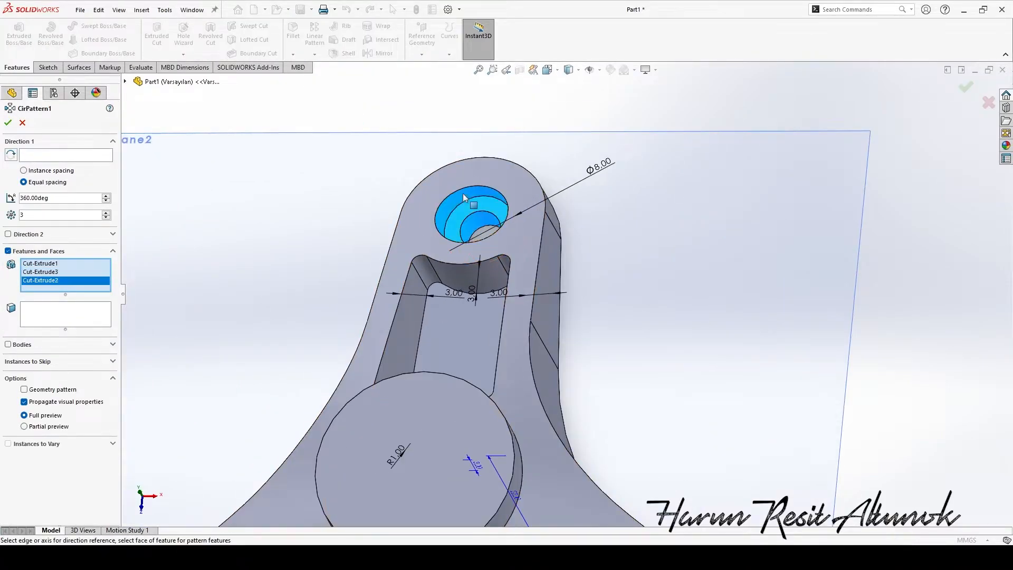
Pattern the cuts around the hub as three equally spaced instances over 360°, using the hub for the axis
left_click(60, 156)
left_click(368, 387)
scroll(439, 382, "up", 5)
middle_click_drag(439, 382, 355, 336, "ctrl")
middle_click_drag(356, 336, 373, 354)
left_click(8, 123)
Examine the bracket's underside and check the diameter of the central hole
middle_click_drag(447, 372, 404, 177)
left_click(416, 308)
scroll(417, 308, "down", 2)
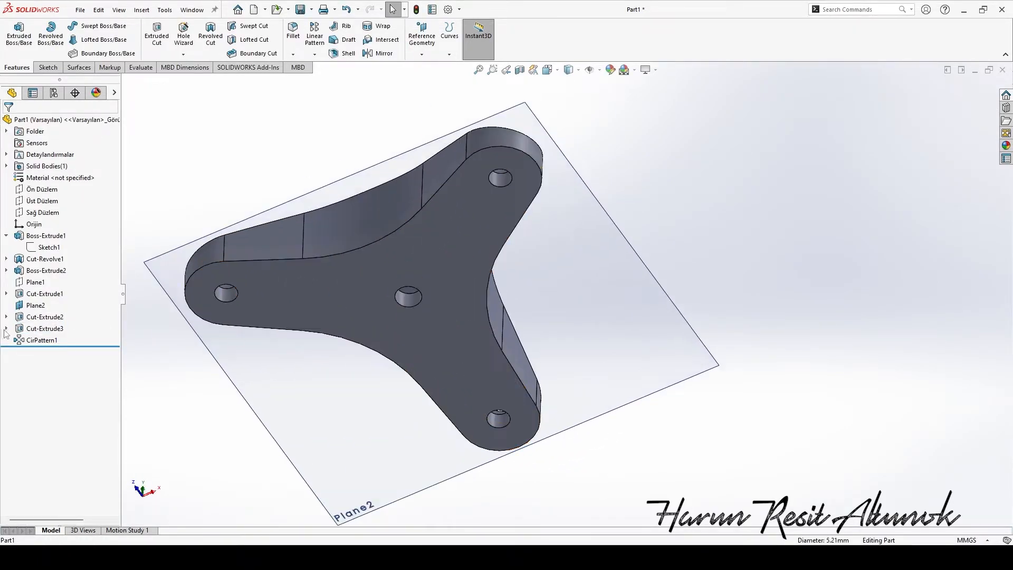
Remove the stray circle at the hub centre from the sketch of the arm's 4.5 mm through-hole
scroll(549, 349, "up", 1)
left_click(575, 327)
left_click(609, 280)
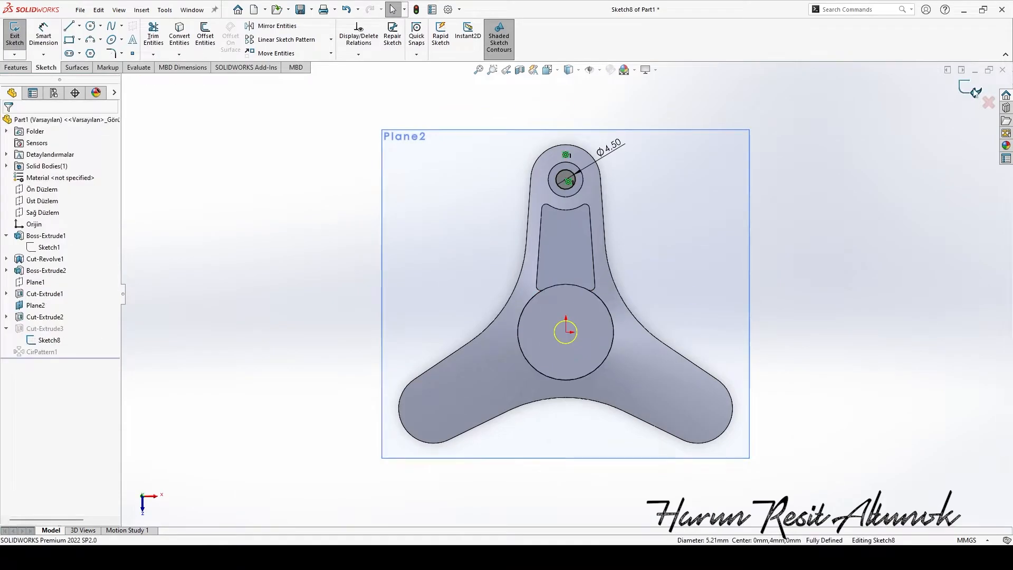
left_click(972, 87)
Start a sketch on the hub's top face and offset its outer circular edge 3 mm inward
middle_click_drag(608, 318, 482, 191)
left_click(48, 68)
left_click(15, 33)
left_click(215, 48)
left_click(545, 274)
left_click(10, 124)
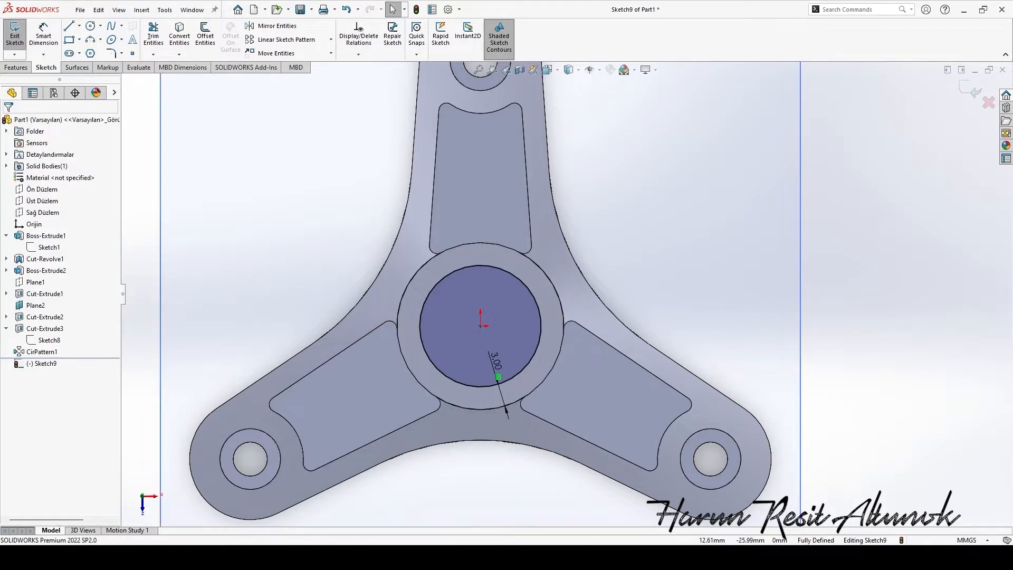
Extrude-cut the offset circle 22 mm down through the hub to form the central bore
key("alt+Tab")
key("alt+Tab")
left_click(16, 68)
left_click(157, 35)
middle_click_drag(365, 232, 322, 205)
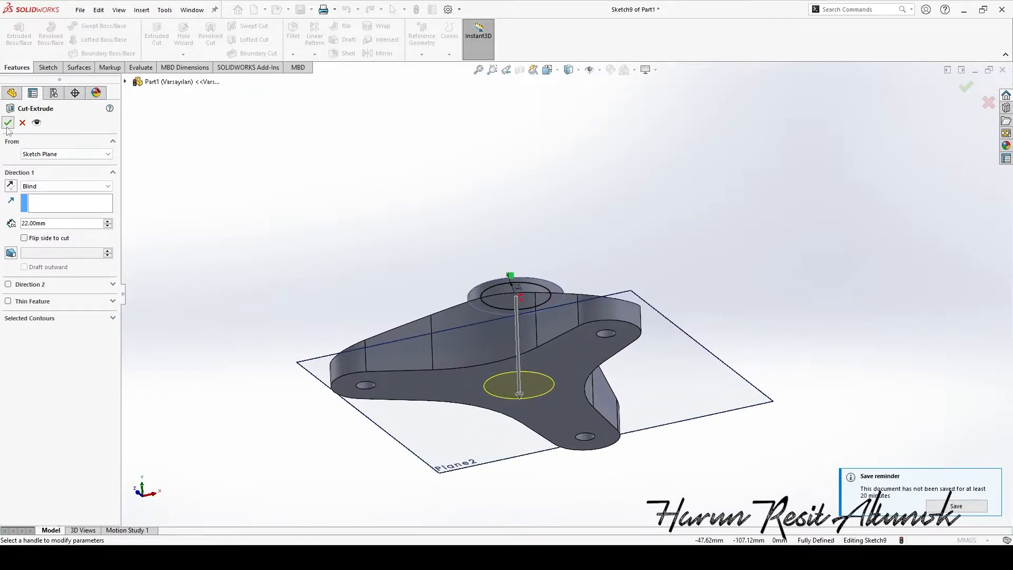
left_click(8, 122)
middle_click_drag(427, 266, 463, 435)
left_click(762, 249)
left_click(807, 222)
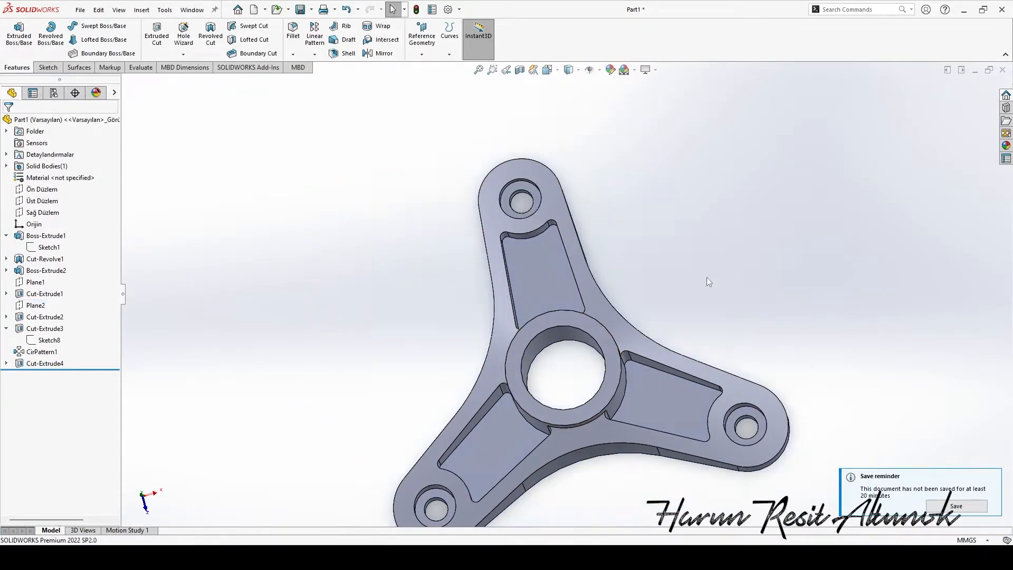
Check the reference drawing, start a 1 mm fillet and select two edges where the hub meets the arms
key("ctrl+5")
scroll(590, 293, "down", 2)
mouse_move(522, 302)
middle_mouse_down()
mouse_move(502, 217)
mouse_move(455, 185)
mouse_move(484, 226)
middle_mouse_up()
key("alt+Tab")
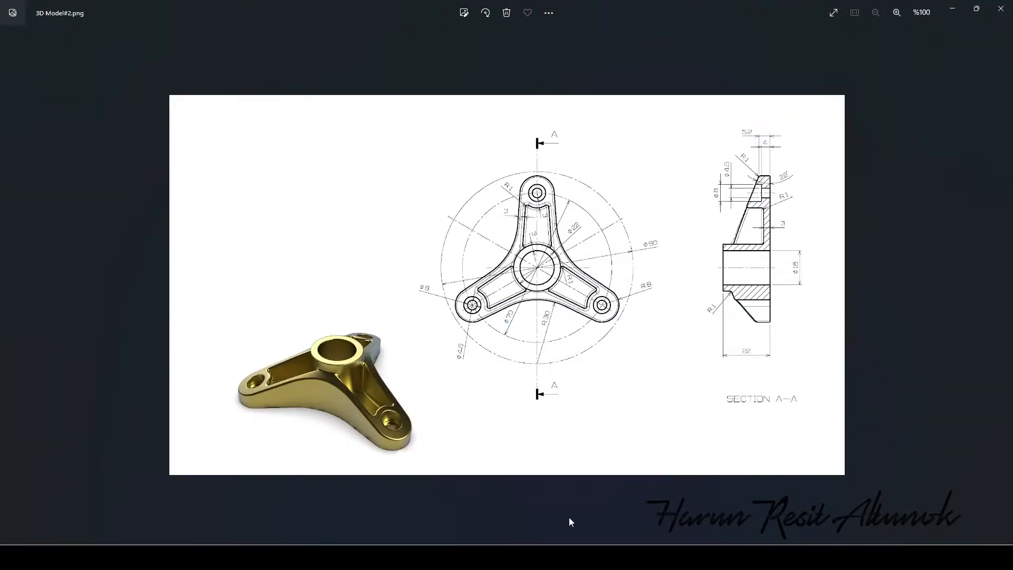
key("alt+Tab")
scroll(483, 328, "down", 3)
left_click(293, 33)
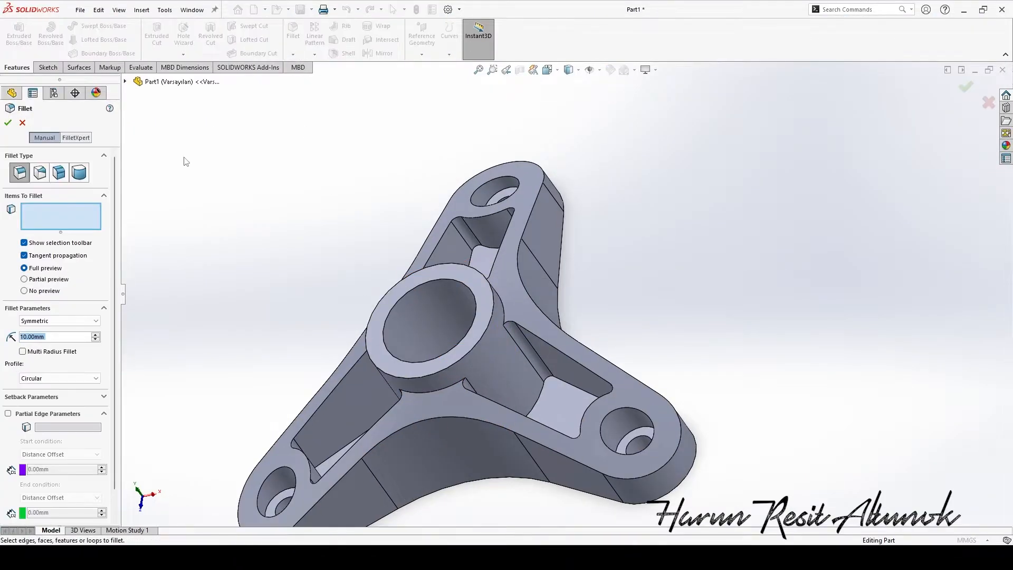
left_click(446, 390)
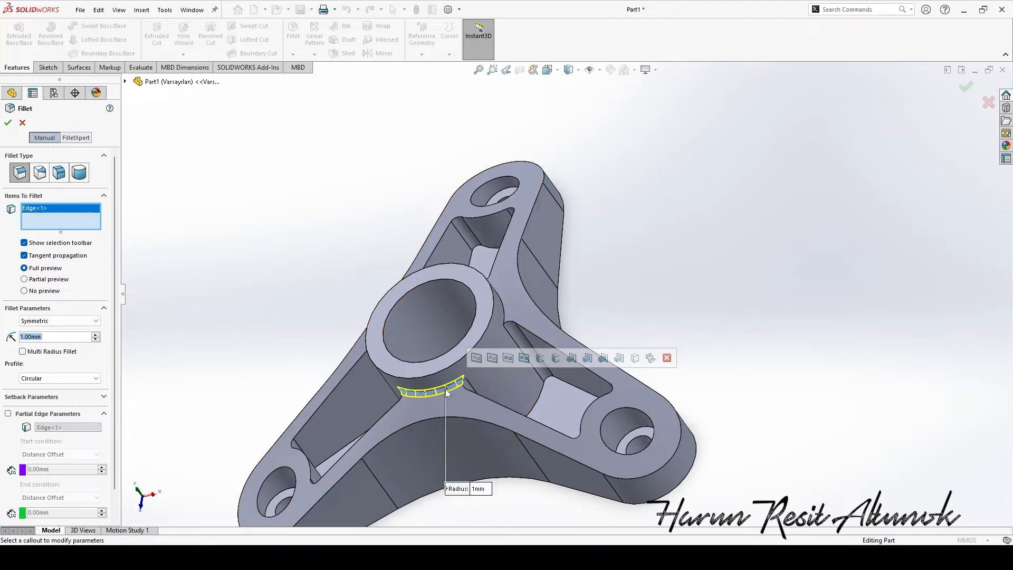
left_click(503, 307)
Add the remaining hub-to-arm edge to the selection, without the hub's side face, and apply the 1 mm fillet
middle_click_drag(488, 317, 559, 328)
left_click(474, 337)
left_click(478, 373)
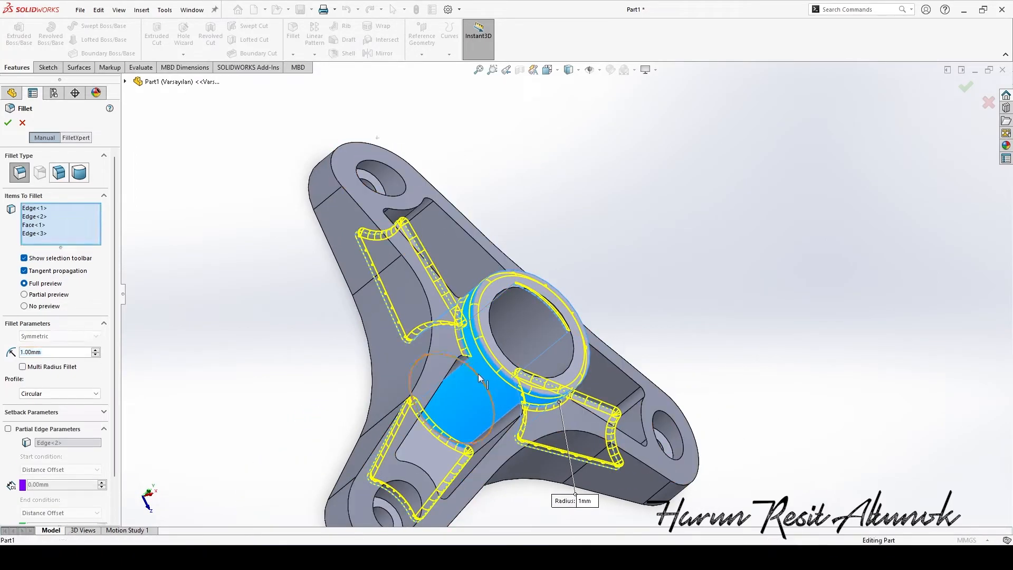
left_click(482, 375)
left_click(481, 376)
left_click(477, 380)
left_click(473, 374)
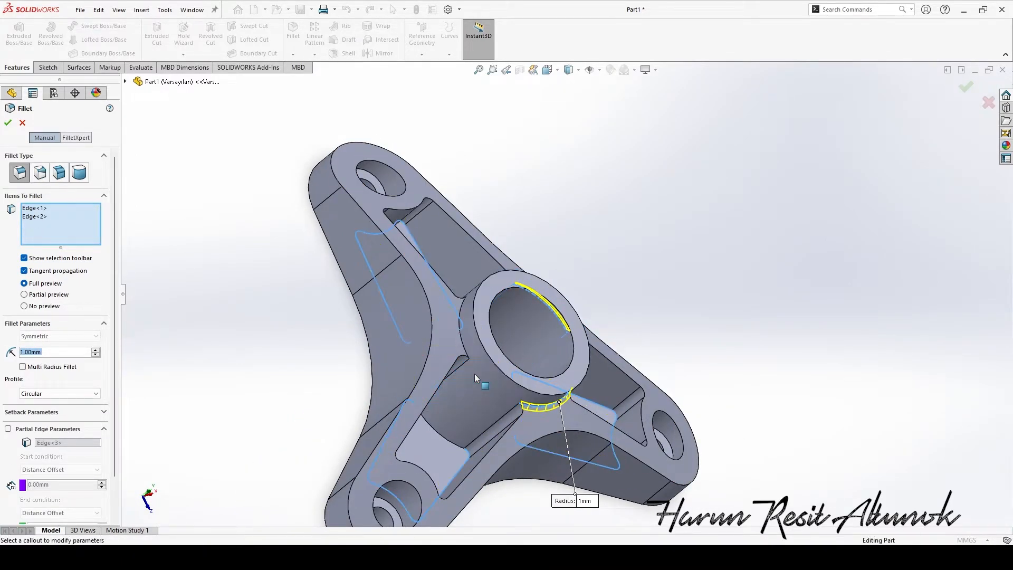
left_click(462, 346)
left_click(8, 123)
Start a 0.25 mm fillet and select the arms' sloped top face and the three pocket floors
middle_click_drag(413, 290, 364, 264)
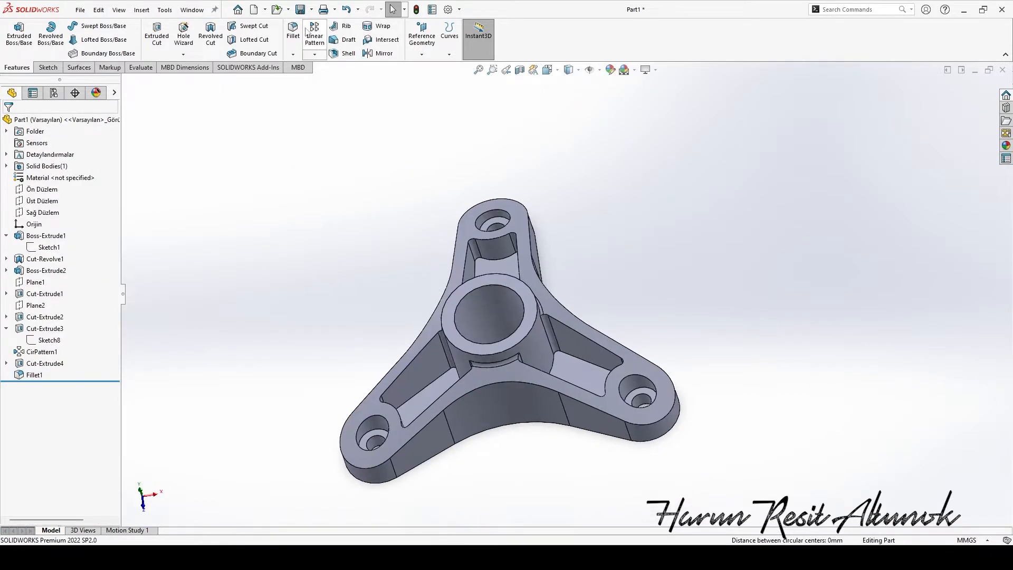
left_click(293, 32)
scroll(590, 320, "down", 2)
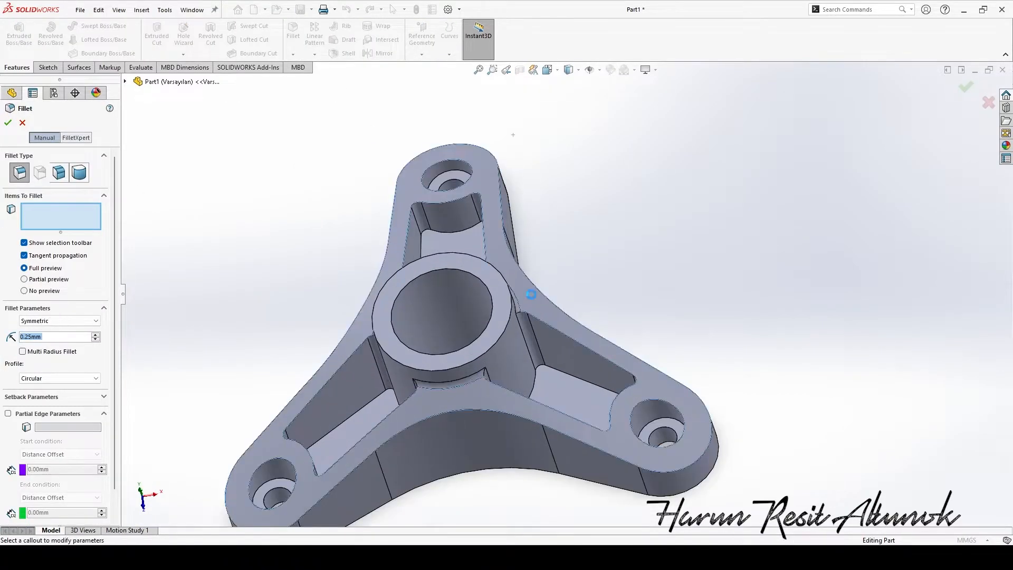
left_click(531, 294)
left_click(372, 413)
middle_click_drag(454, 272, 425, 305)
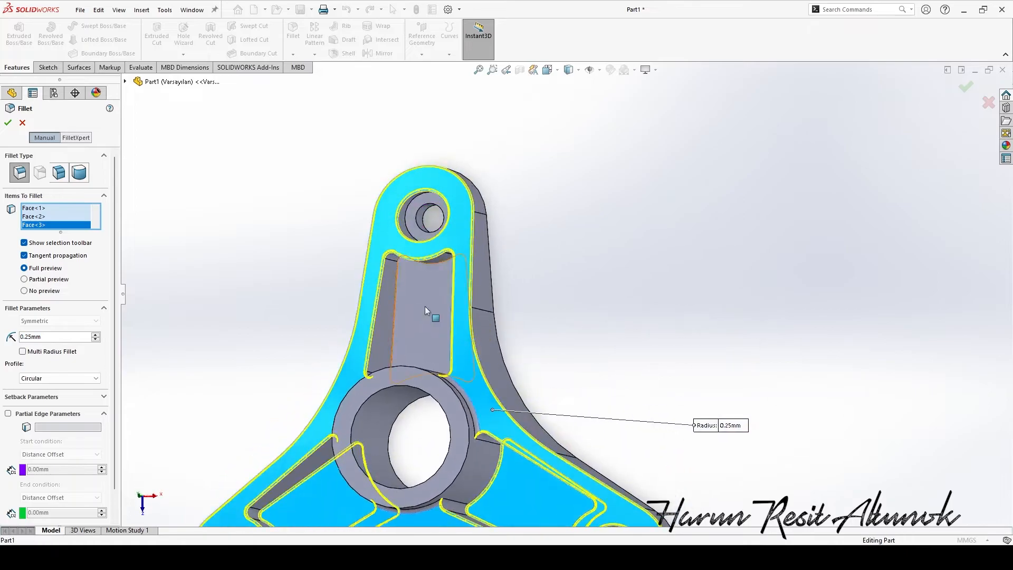
left_click(426, 306)
Add the counterbore floors at the arm ends to the 0.25 mm fillet selection
scroll(427, 303, "up", 2)
scroll(387, 336, "down", 1)
scroll(388, 339, "down", 3)
left_click(436, 294)
scroll(449, 311, "up", 2)
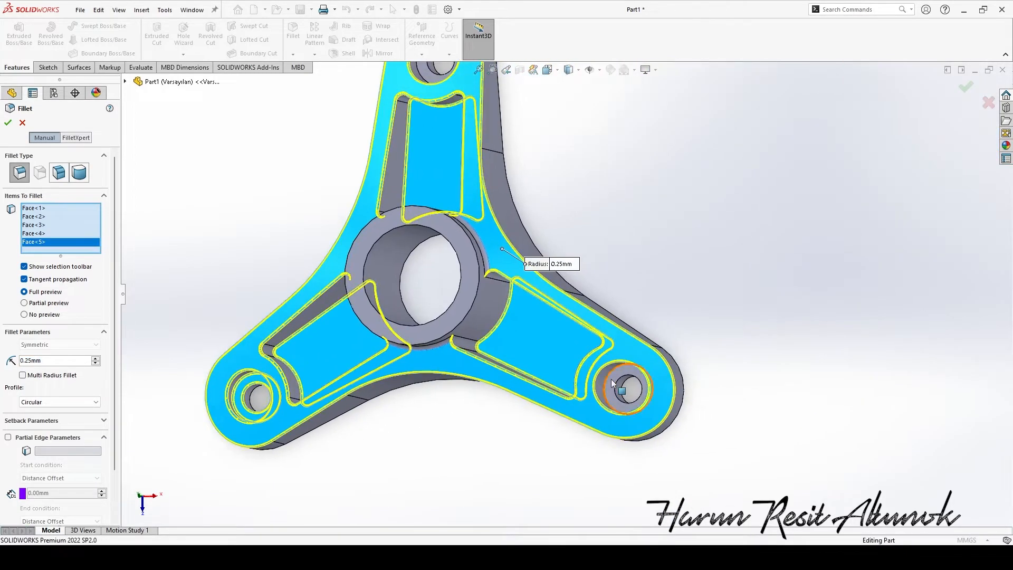
left_click(618, 377)
left_click(616, 372)
scroll(615, 369, "up", 2)
scroll(447, 123, "down", 3)
left_click(470, 212)
scroll(471, 248, "up", 3)
Add the hub's top ring face to the selection and apply the 0.25 mm fillet
middle_click_drag(441, 285, 476, 263)
scroll(451, 286, "down", 3)
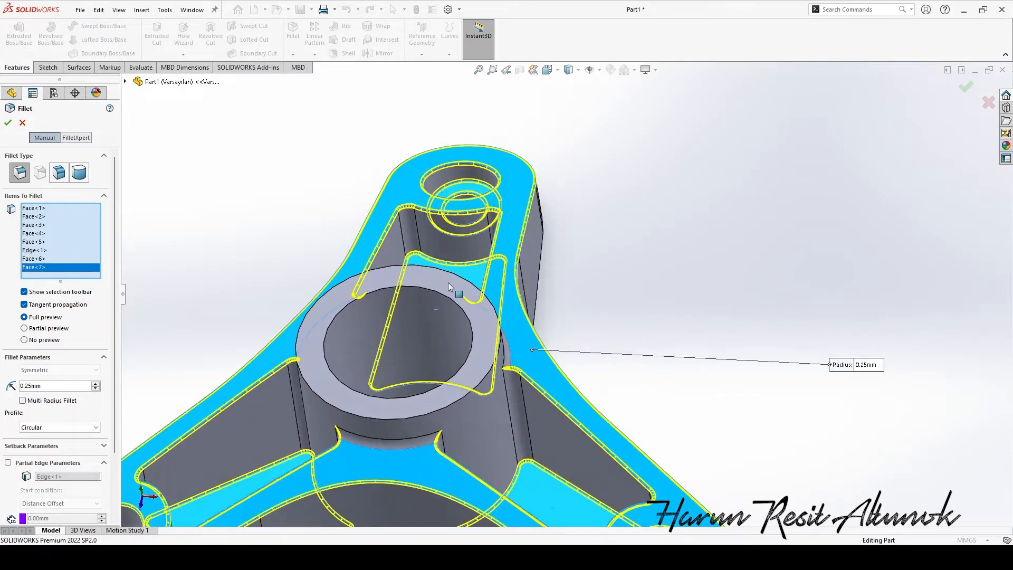
left_click(452, 287)
scroll(473, 304, "up", 4)
middle_click_drag(474, 322, 450, 330)
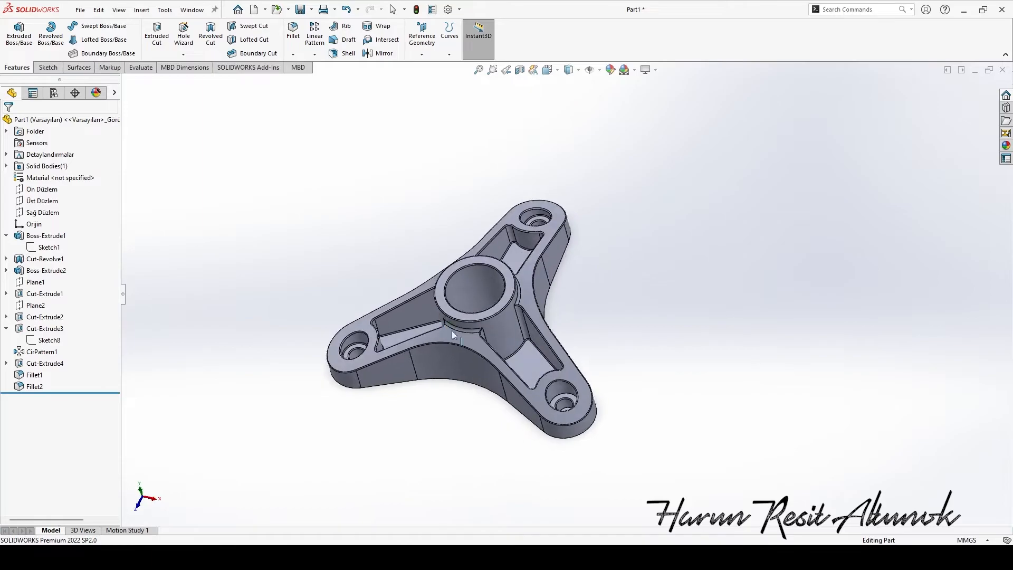
Compare the isometric view with the reference drawing and inspect the part in a temporary section view
key("ctrl+7")
key("alt+Tab")
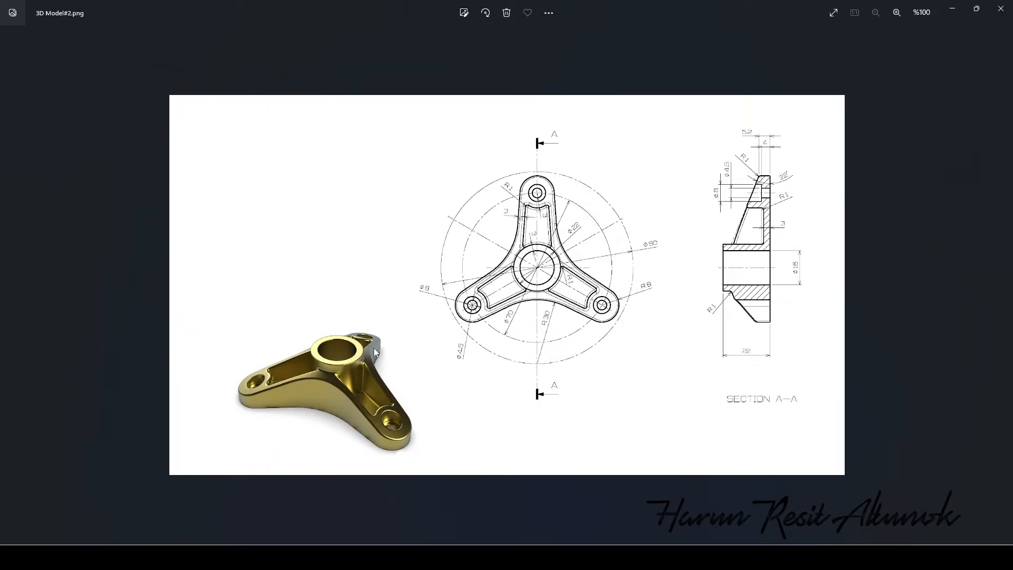
left_click(575, 552)
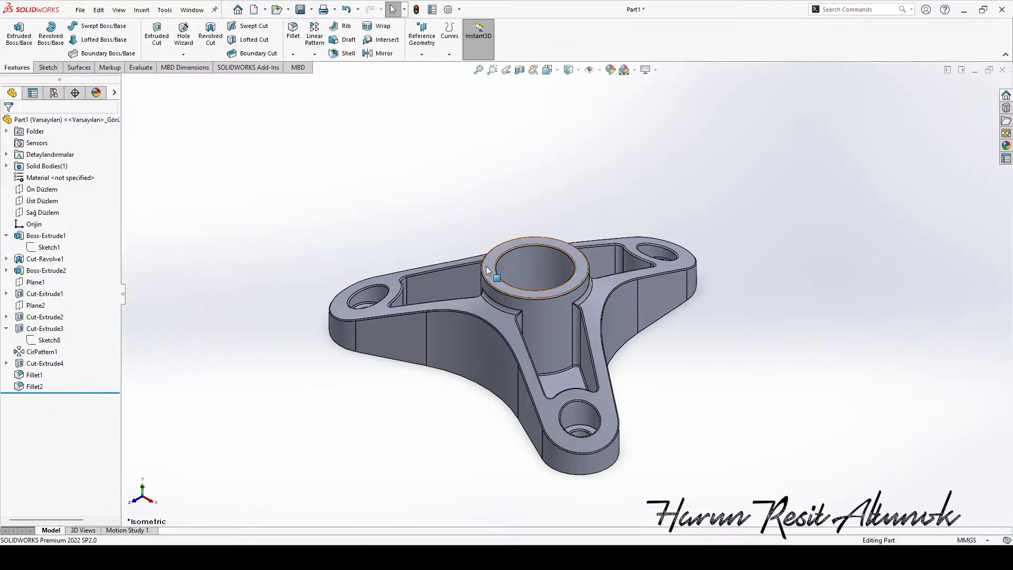
left_click(520, 69)
left_click(55, 315)
left_click(8, 123)
middle_click_drag(369, 185, 449, 246)
left_click(518, 71)
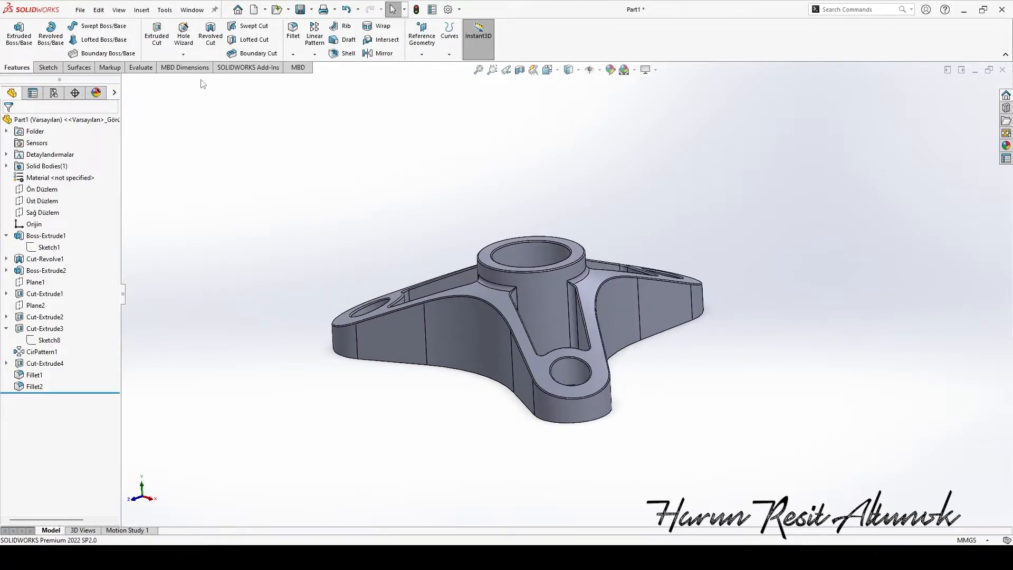
Activate the PhotoView 360 add-in and turn on the integrated render preview
left_click(232, 68)
left_click(61, 32)
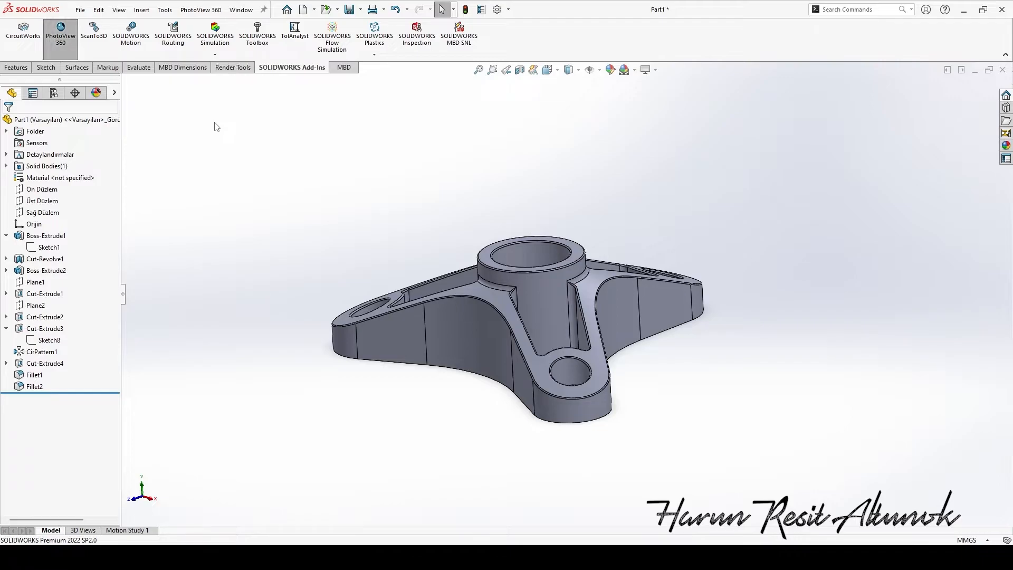
left_click(232, 68)
left_click(204, 55)
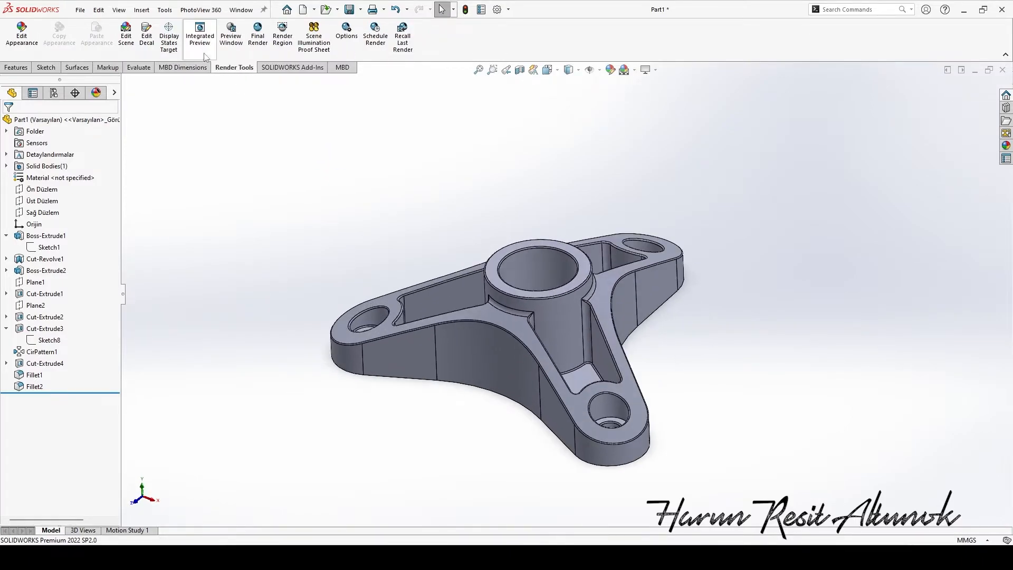
left_click(469, 218)
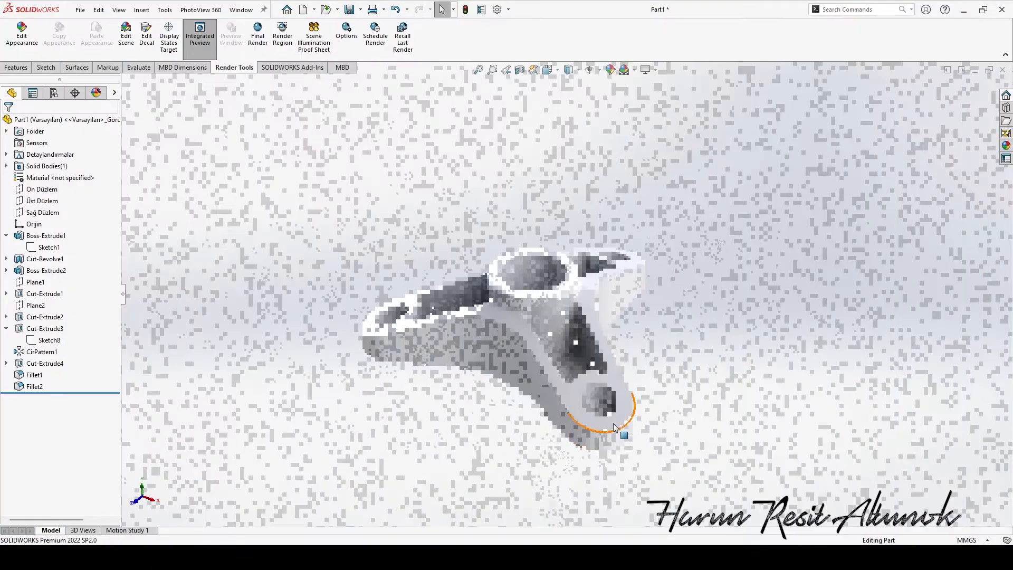
Apply the polished steel appearance to the whole part
left_click(1006, 146)
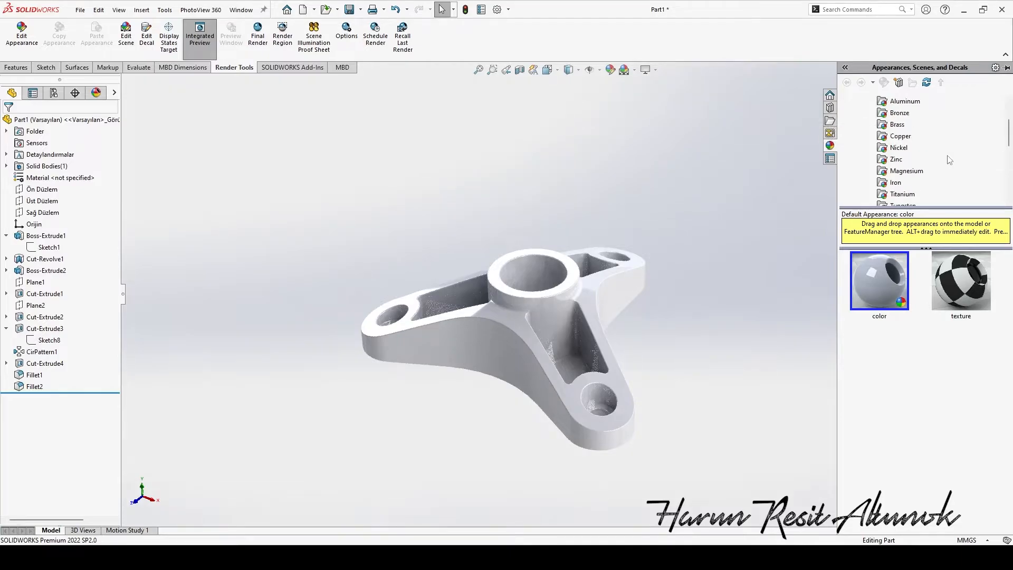
left_click(902, 117)
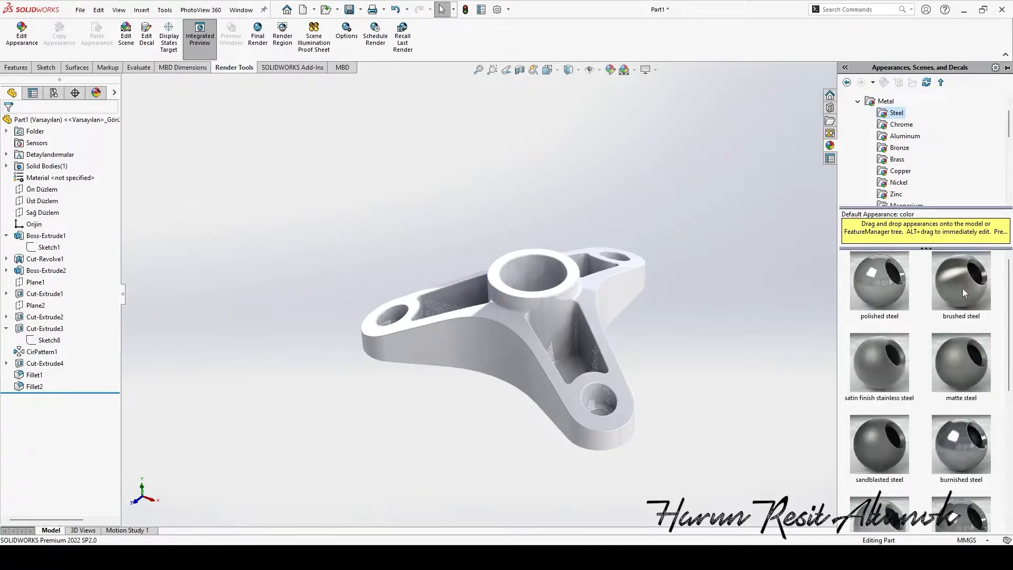
left_click_drag(881, 275, 513, 343)
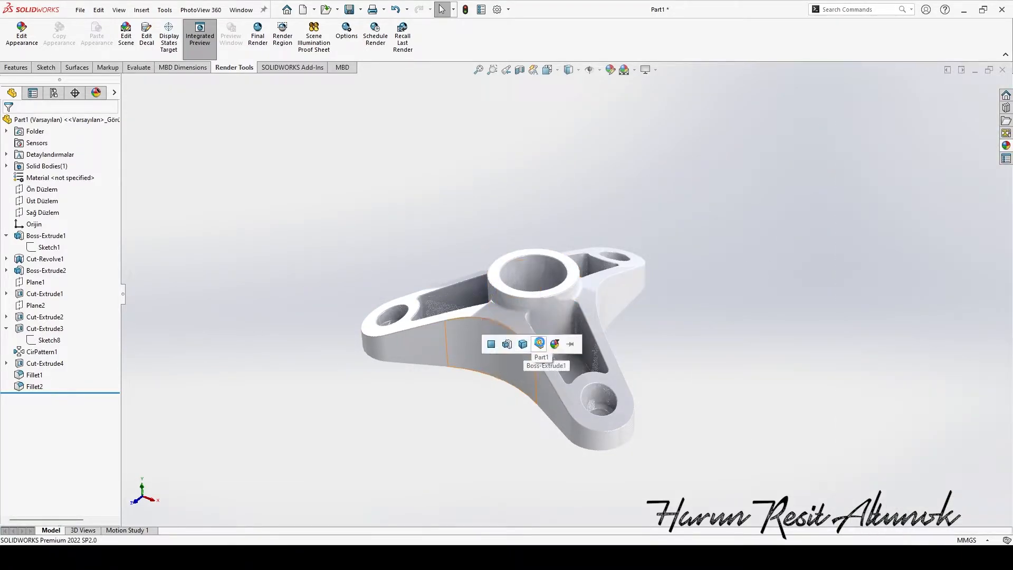
left_click(539, 342)
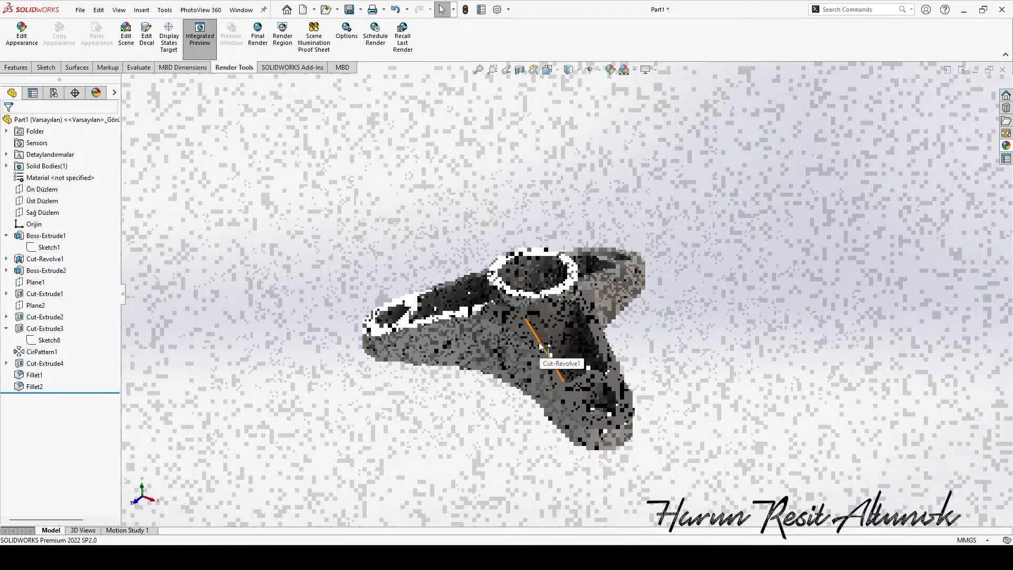
Recolour the part's polished steel appearance to golden yellow with RGB values 226, 192, 0
left_click(96, 94)
left_click(42, 167)
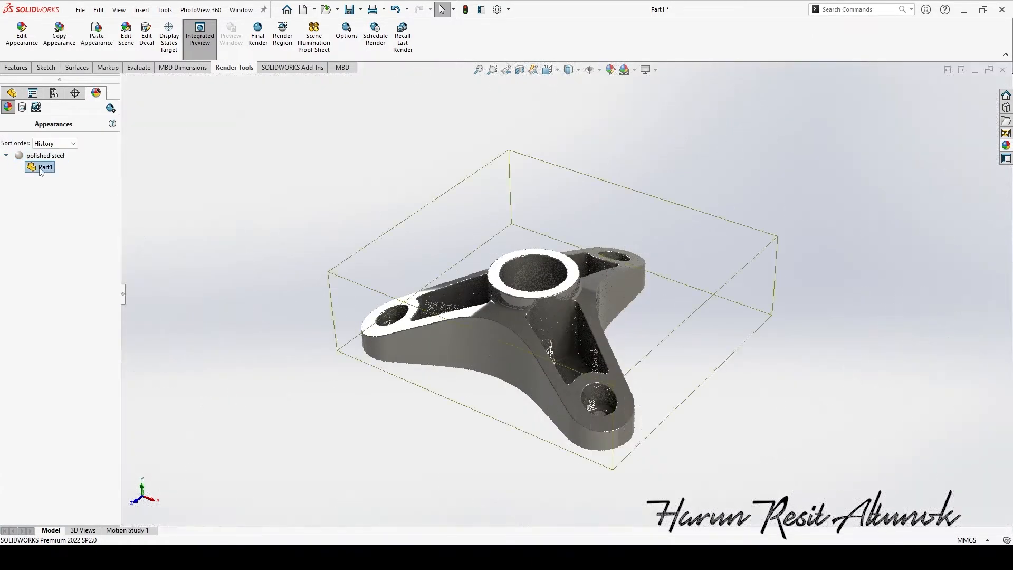
left_click(59, 177)
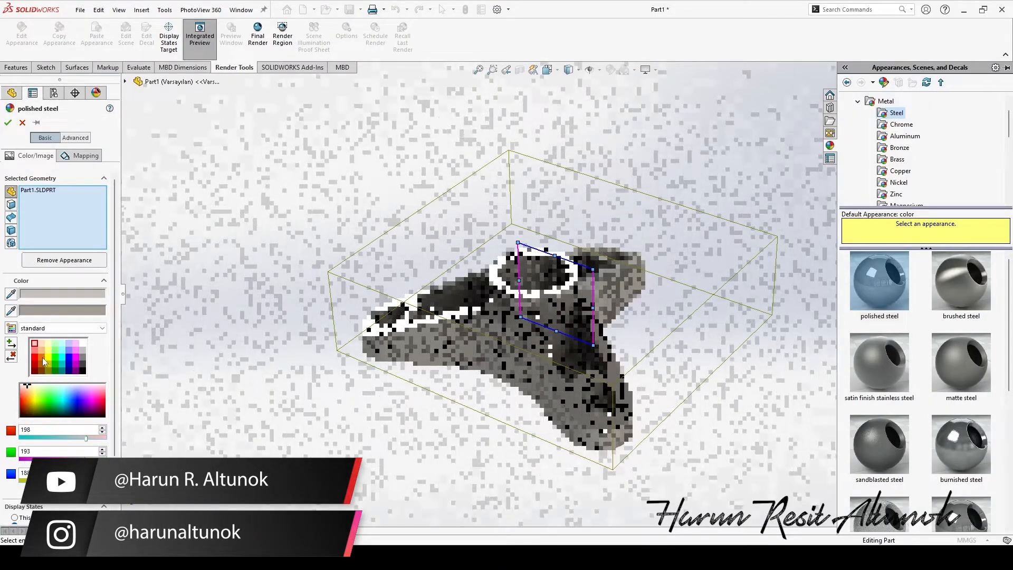
left_click(47, 359)
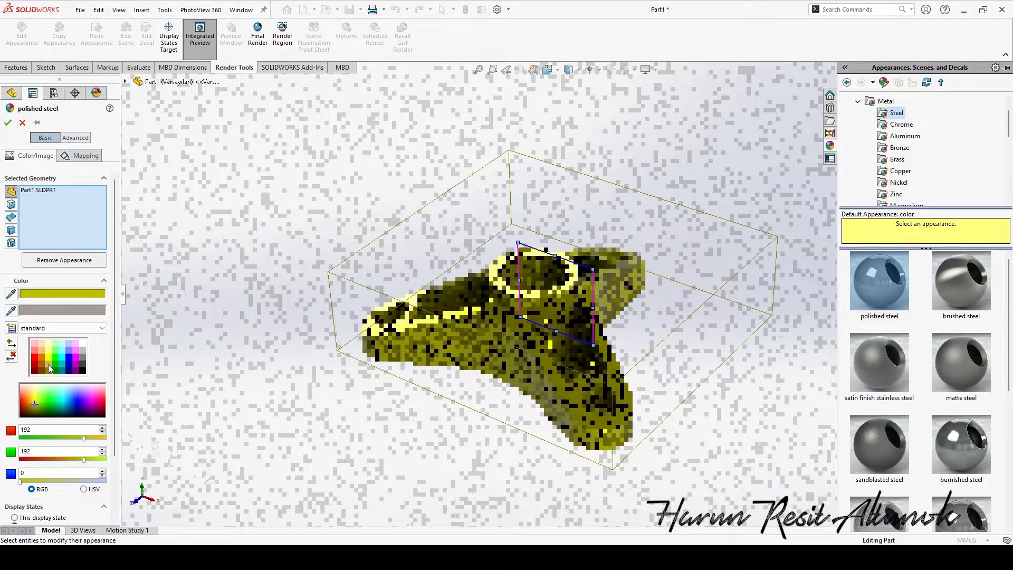
left_click_drag(84, 438, 96, 438)
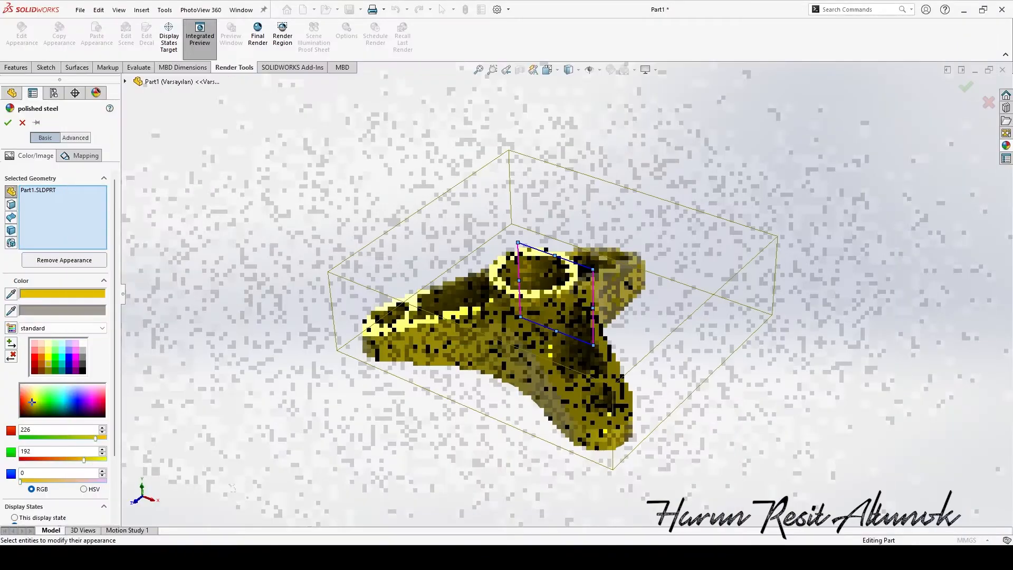
left_click(8, 122)
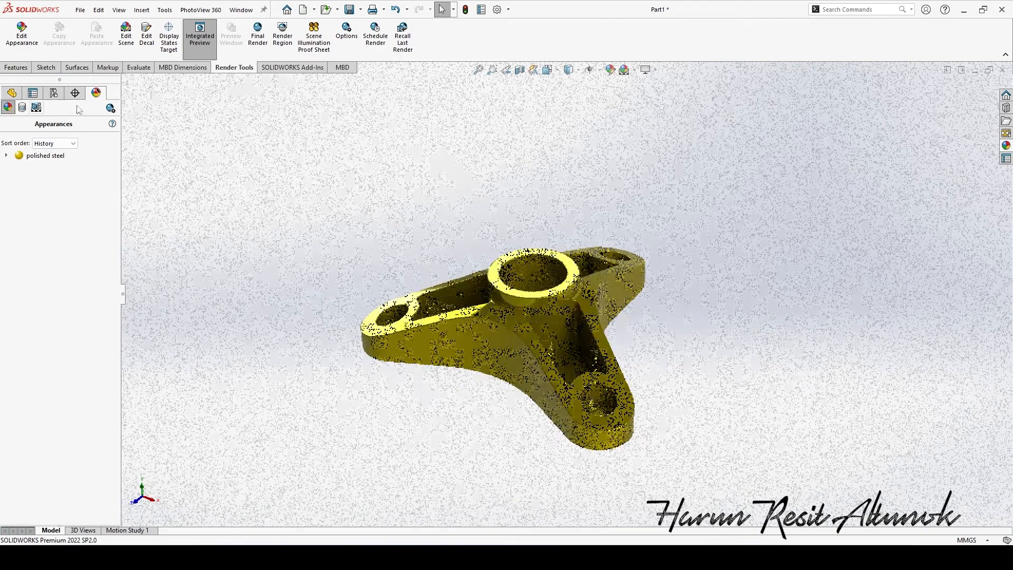
Set the PhotoView 360 output image to a custom size of 1920 × 1080
left_click(351, 50)
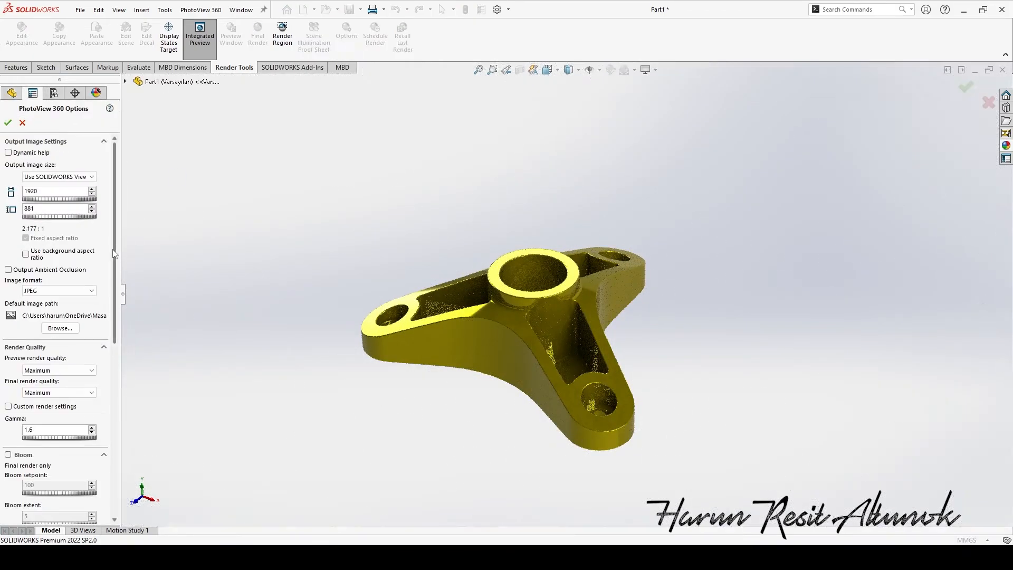
scroll(117, 256, "down", 1)
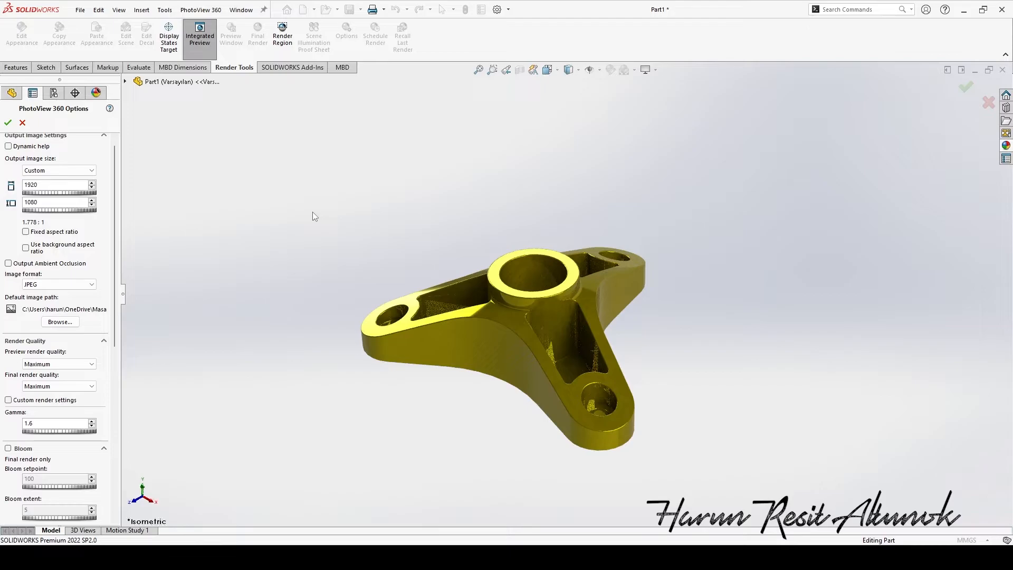
mouse_move(117, 241)
left_mouse_down()
mouse_move(116, 417)
mouse_move(117, 236)
left_mouse_up()
left_click(8, 122)
Save a final render of the bracket as a JPEG image and turn off the integrated preview
left_click(265, 42)
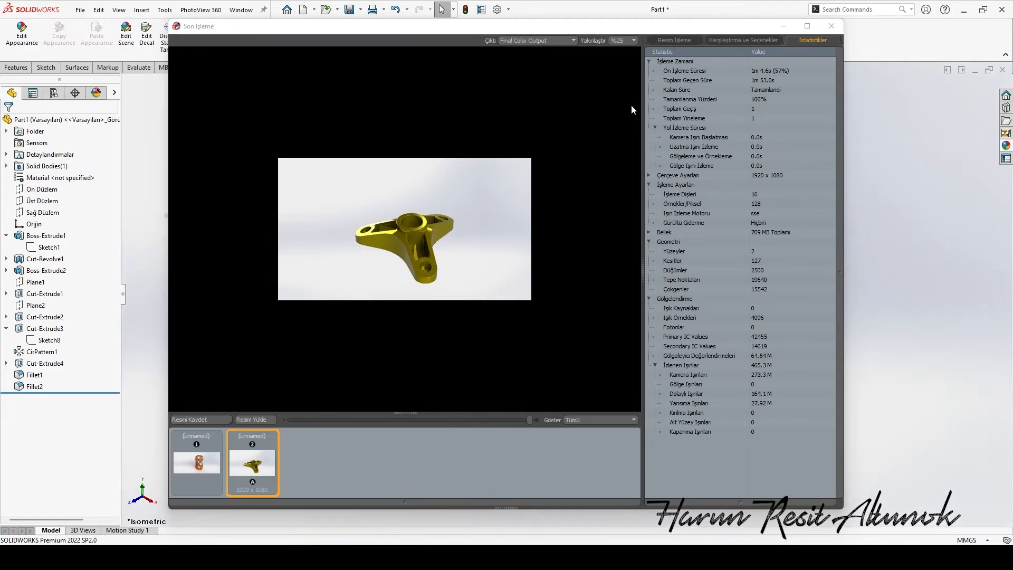
left_click(199, 421)
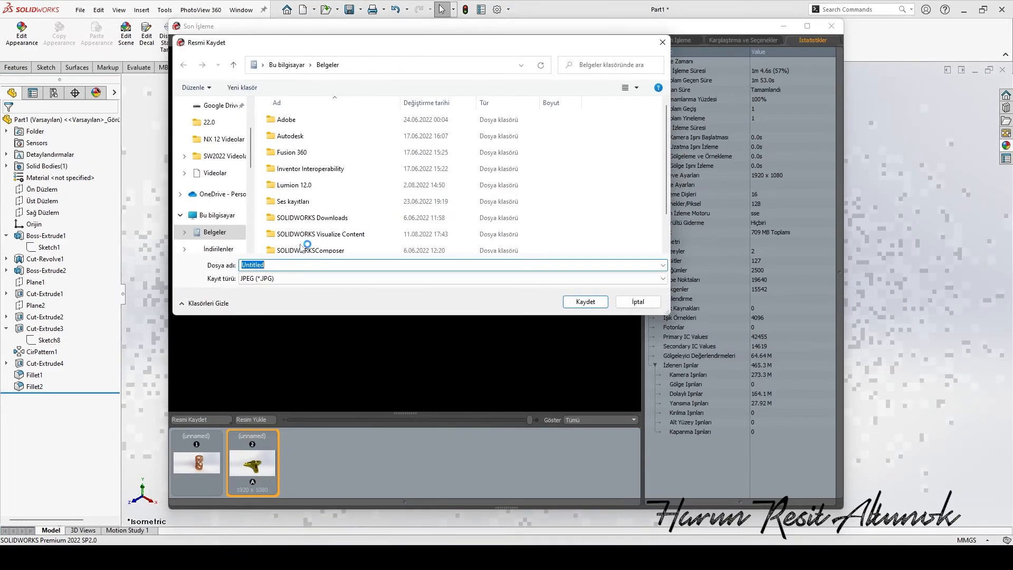
left_click(580, 302)
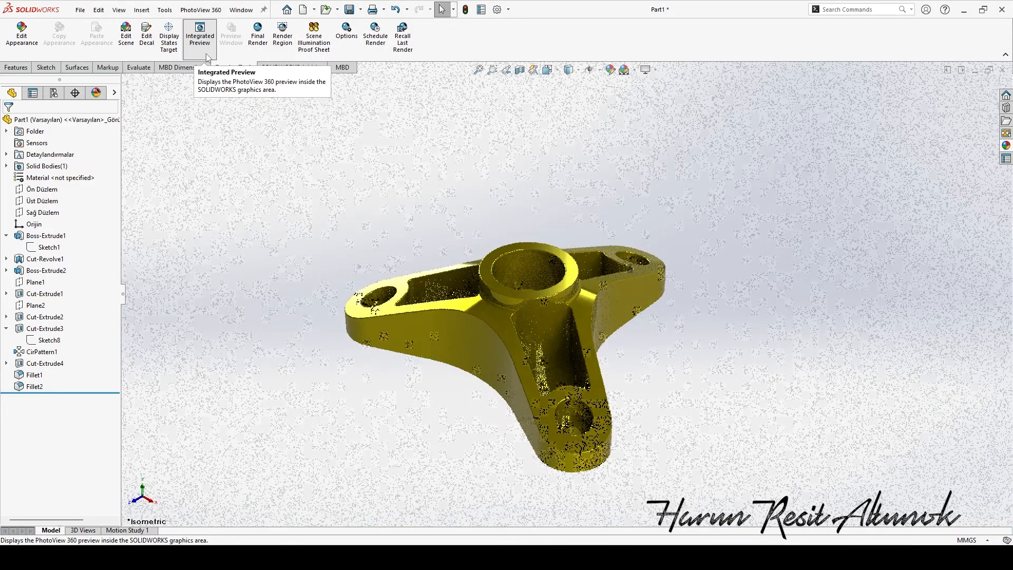
left_click(200, 35)
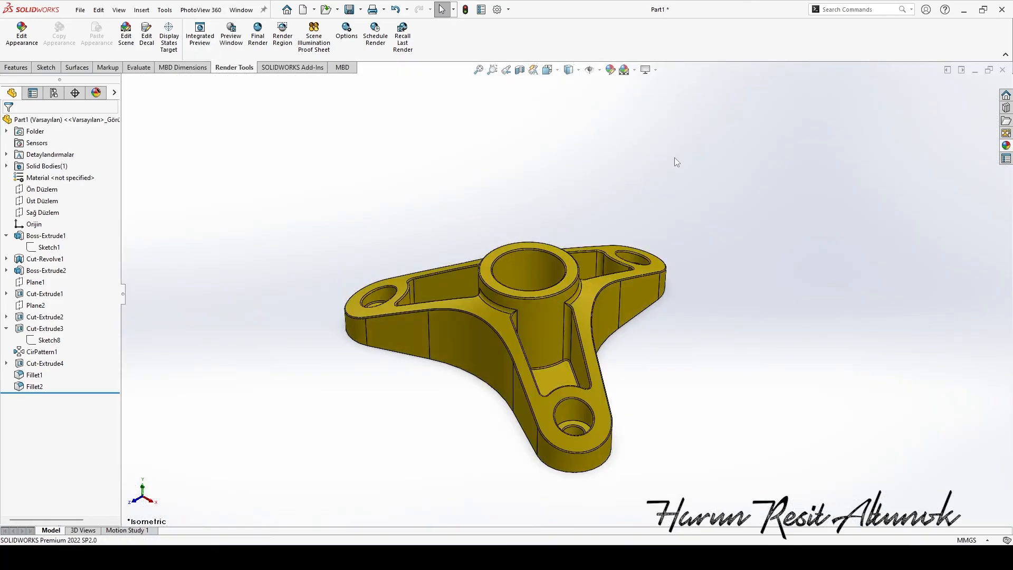